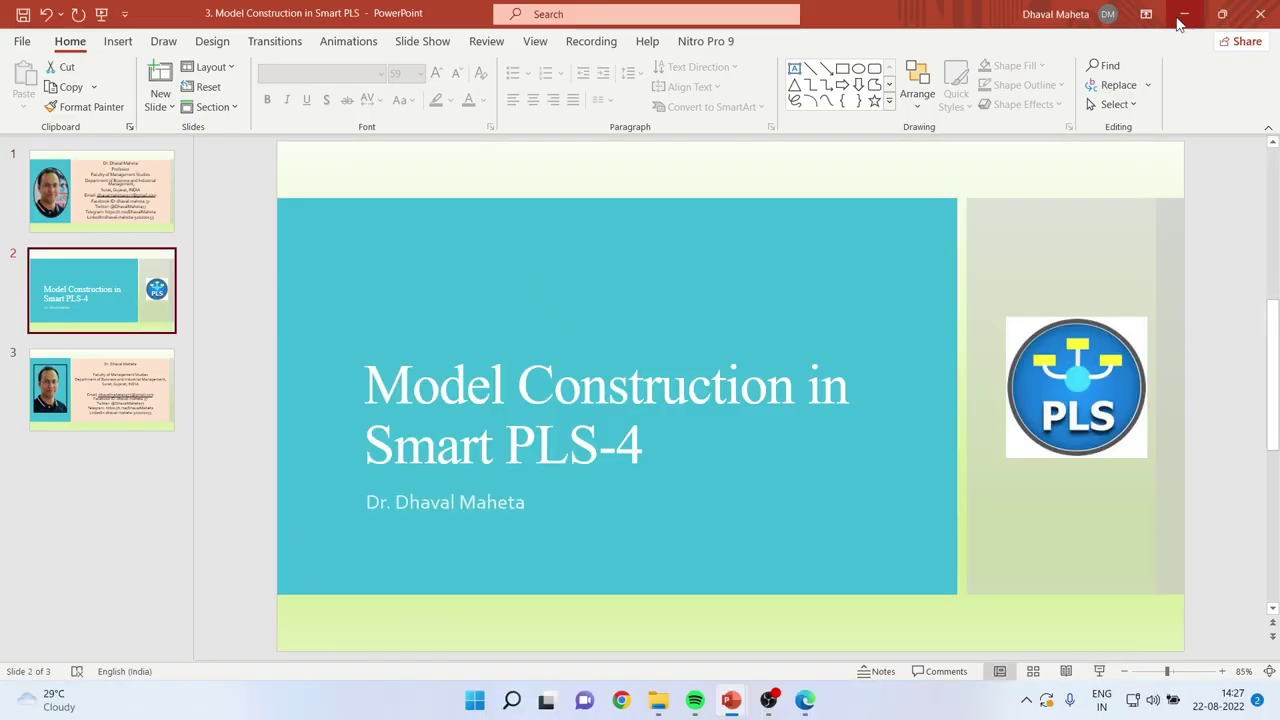
# Step: Minimize PowerPoint, File Explorer and Edge, then launch SmartPLS 4 from its desktop shortcut
pyautogui.click(1185, 14)
pyautogui.click(1185, 14)
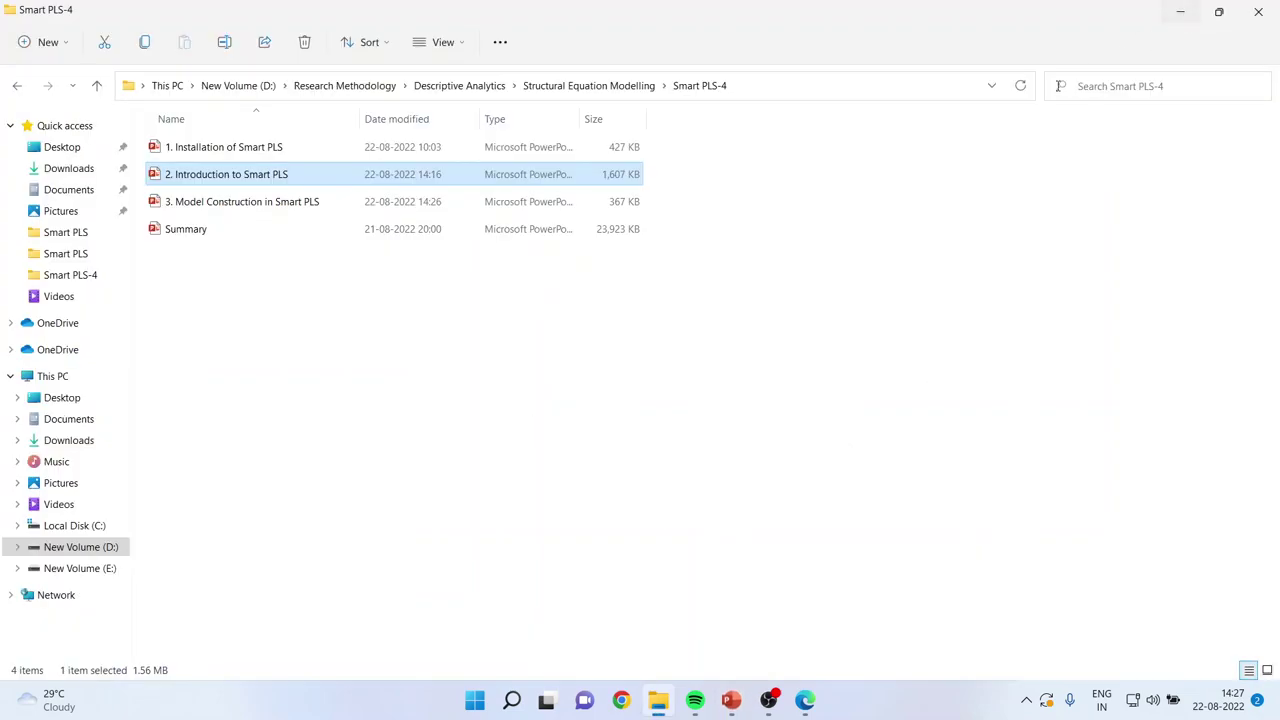
pyautogui.click(1185, 14)
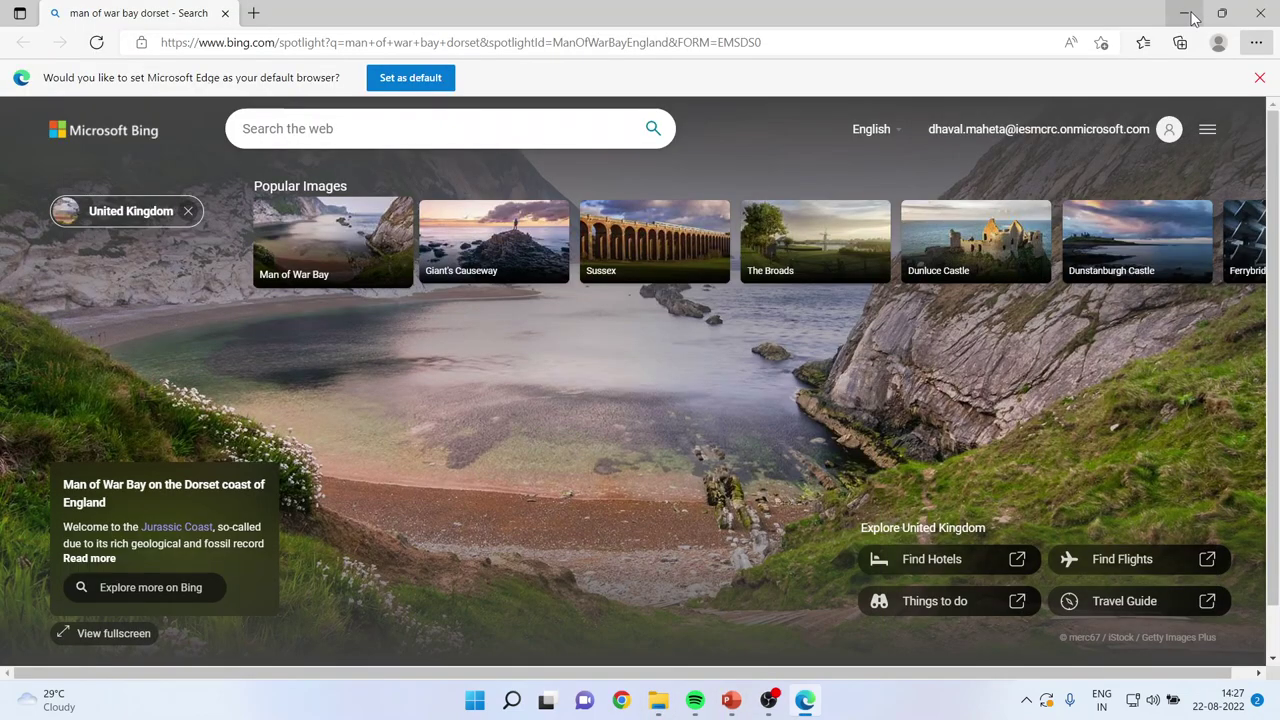
pyautogui.click(1190, 16)
pyautogui.click(1137, 91)
pyautogui.doubleClick(285, 200)
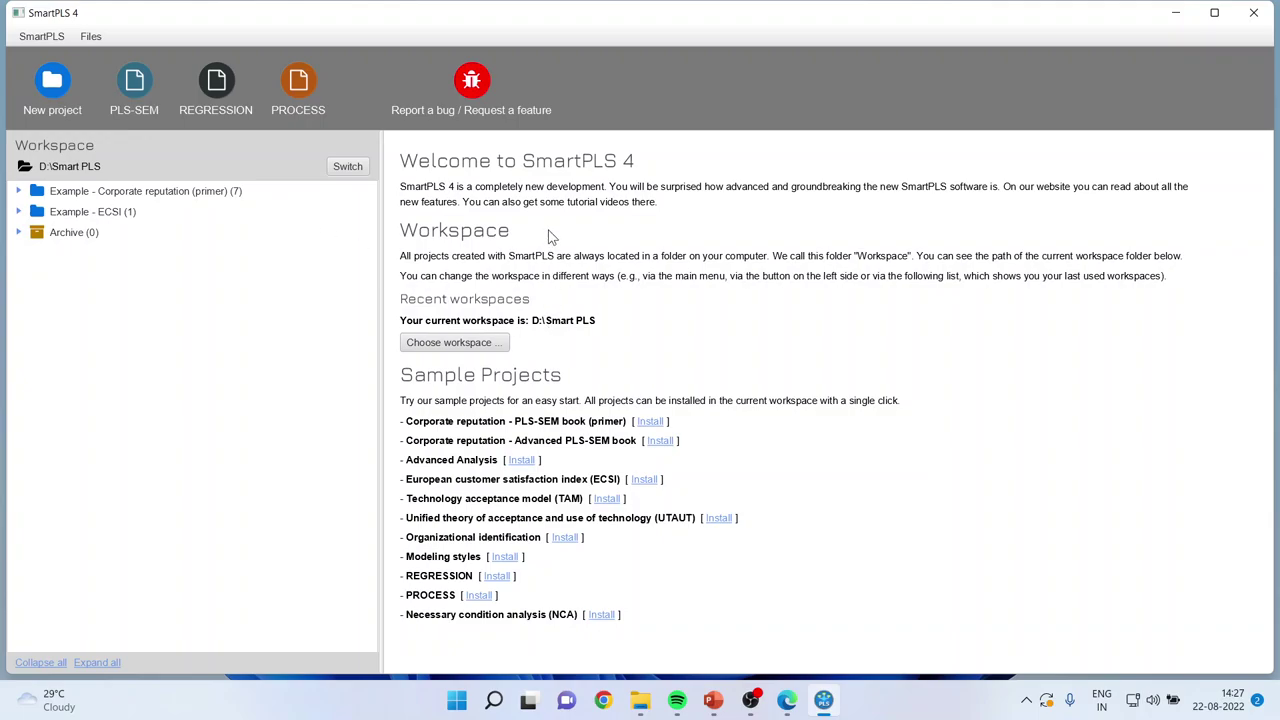
pyautogui.click(466, 344)
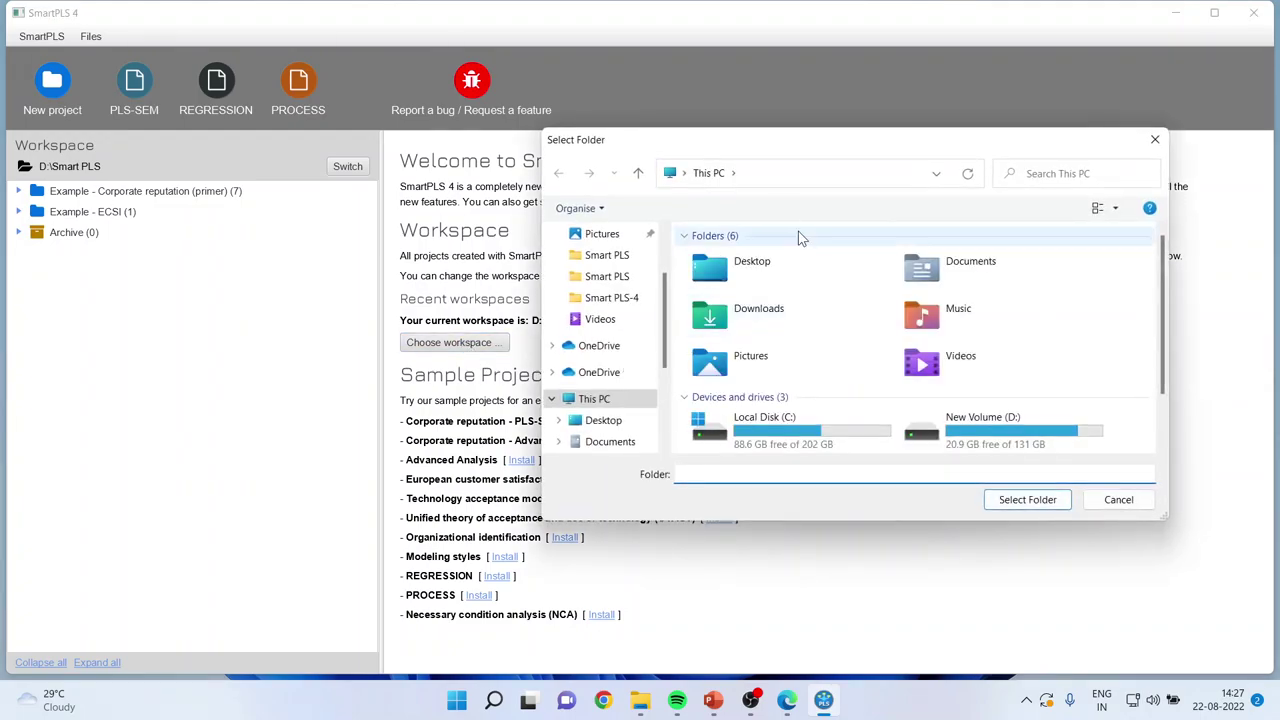
pyautogui.moveTo(800, 145); pyautogui.dragTo(567, 126)
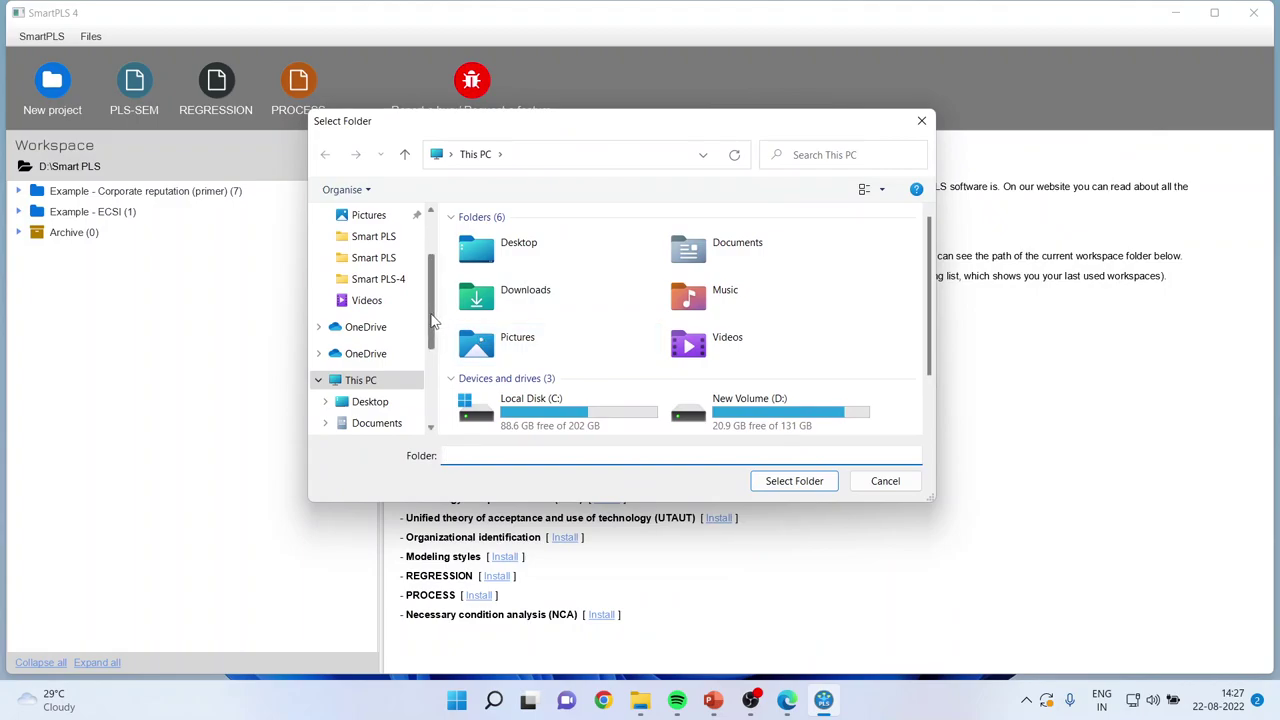
pyautogui.scroll(-3, 425, 378)
pyautogui.click(396, 394)
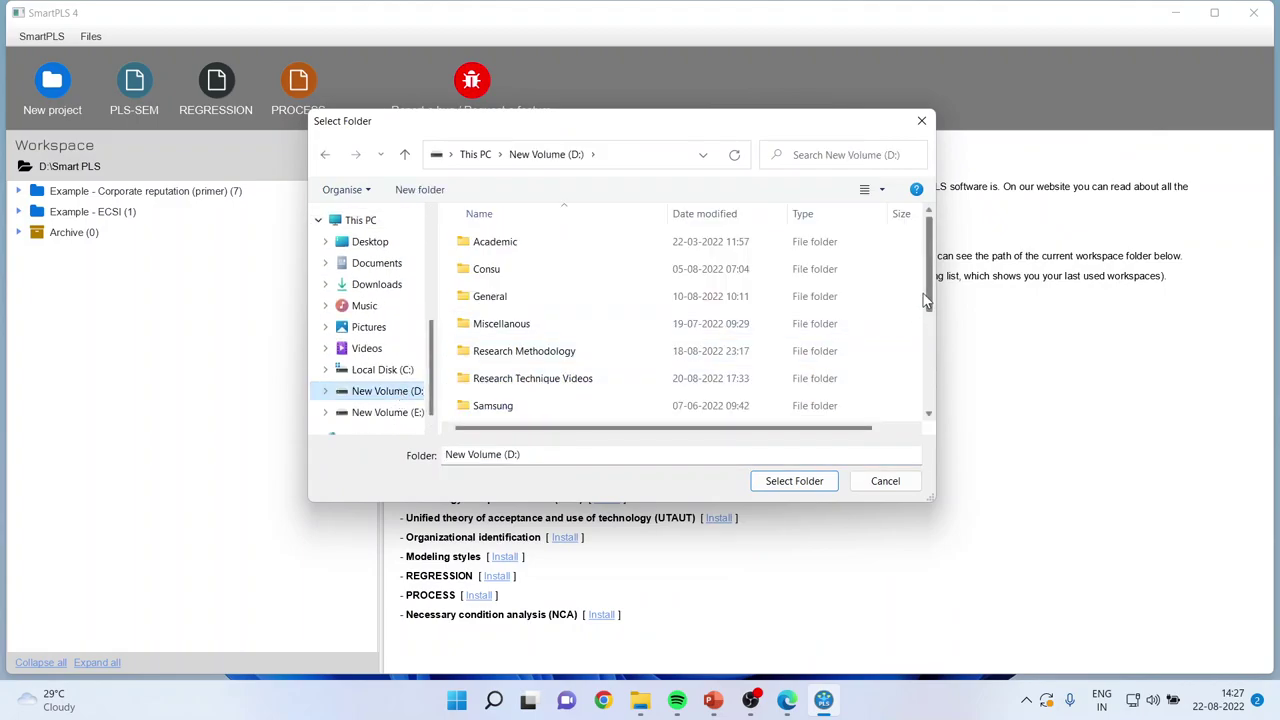
pyautogui.scroll(-1, 931, 315)
pyautogui.scroll(-1, 931, 315)
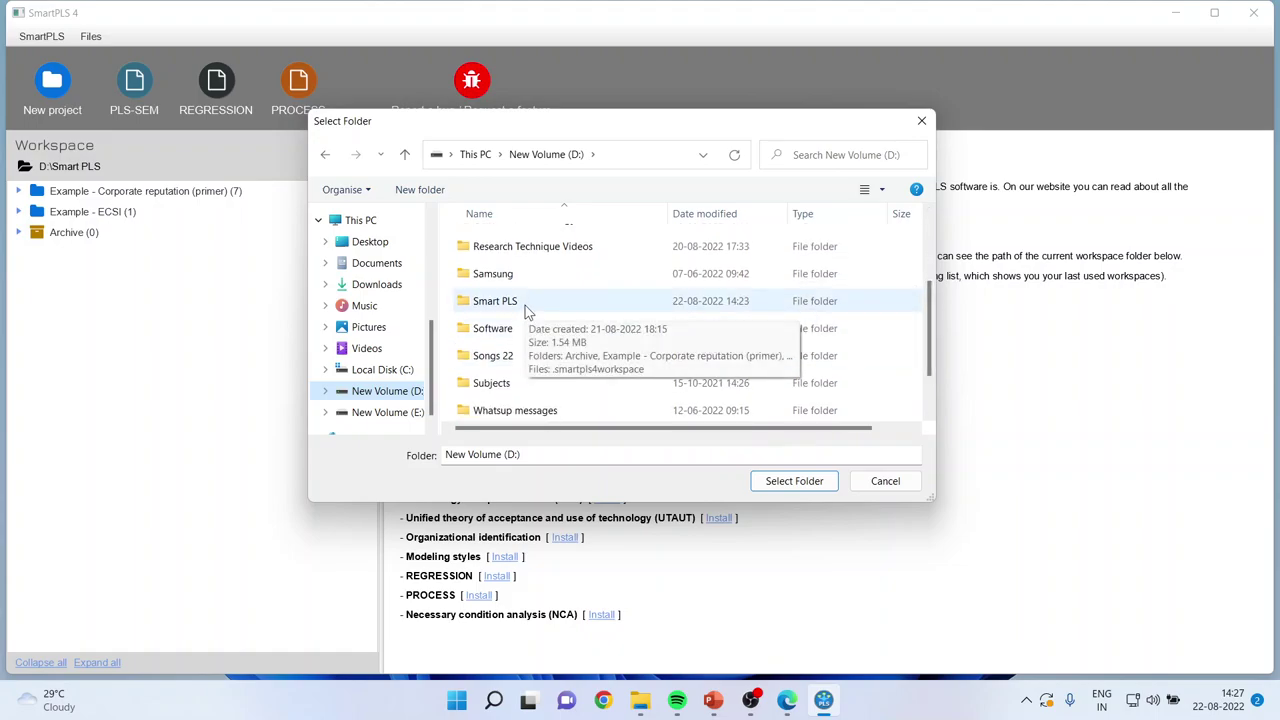
pyautogui.click(885, 481)
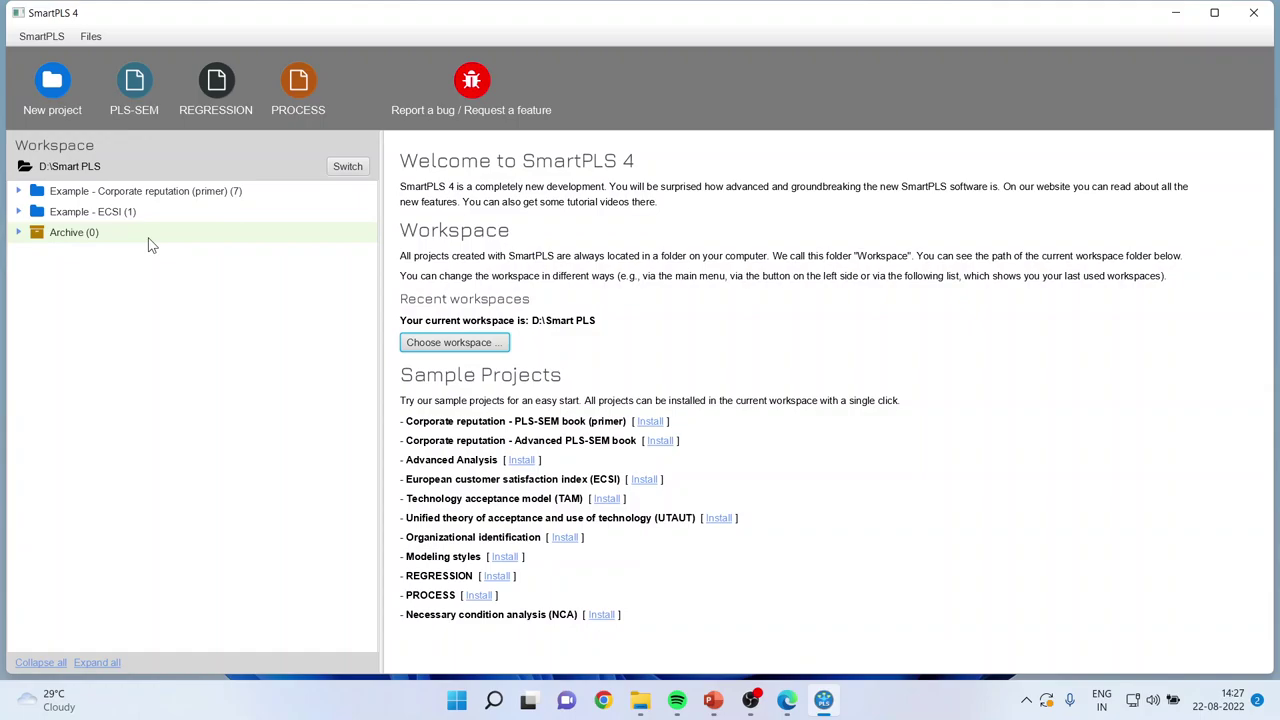
# Step: Create an empty SmartPLS project named 'demo'
pyautogui.click(52, 88)
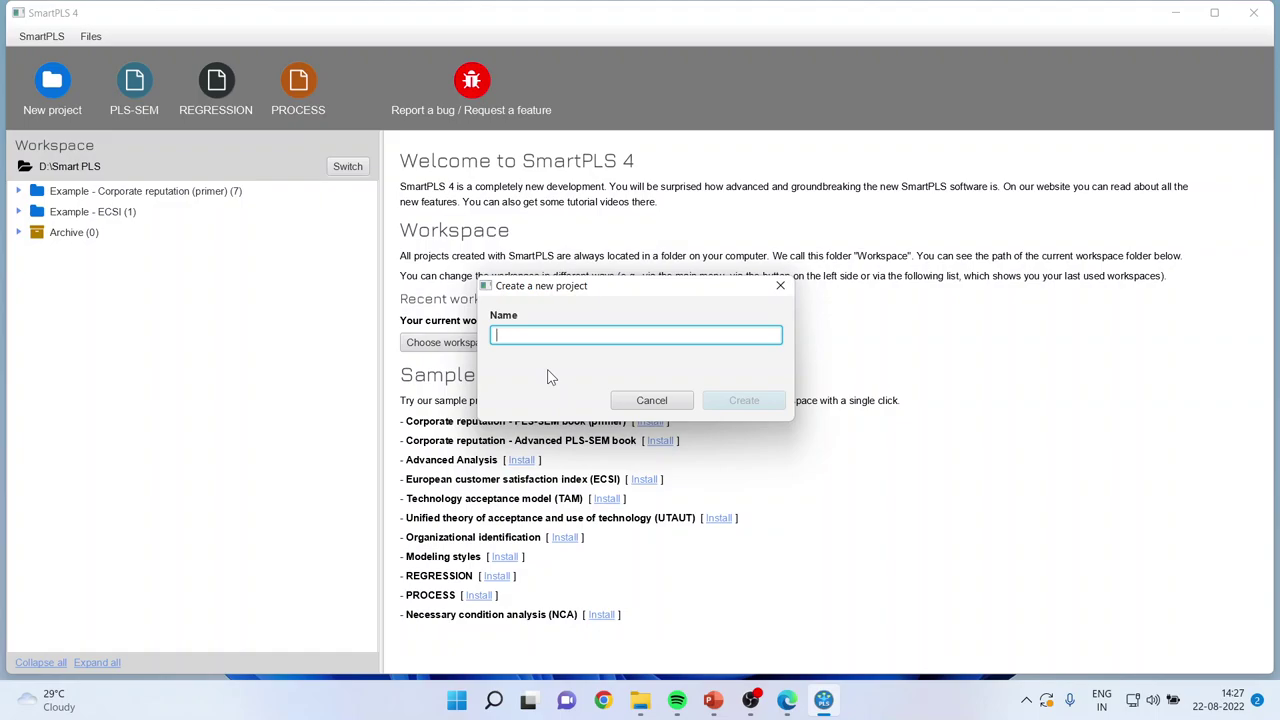
pyautogui.write('demo')
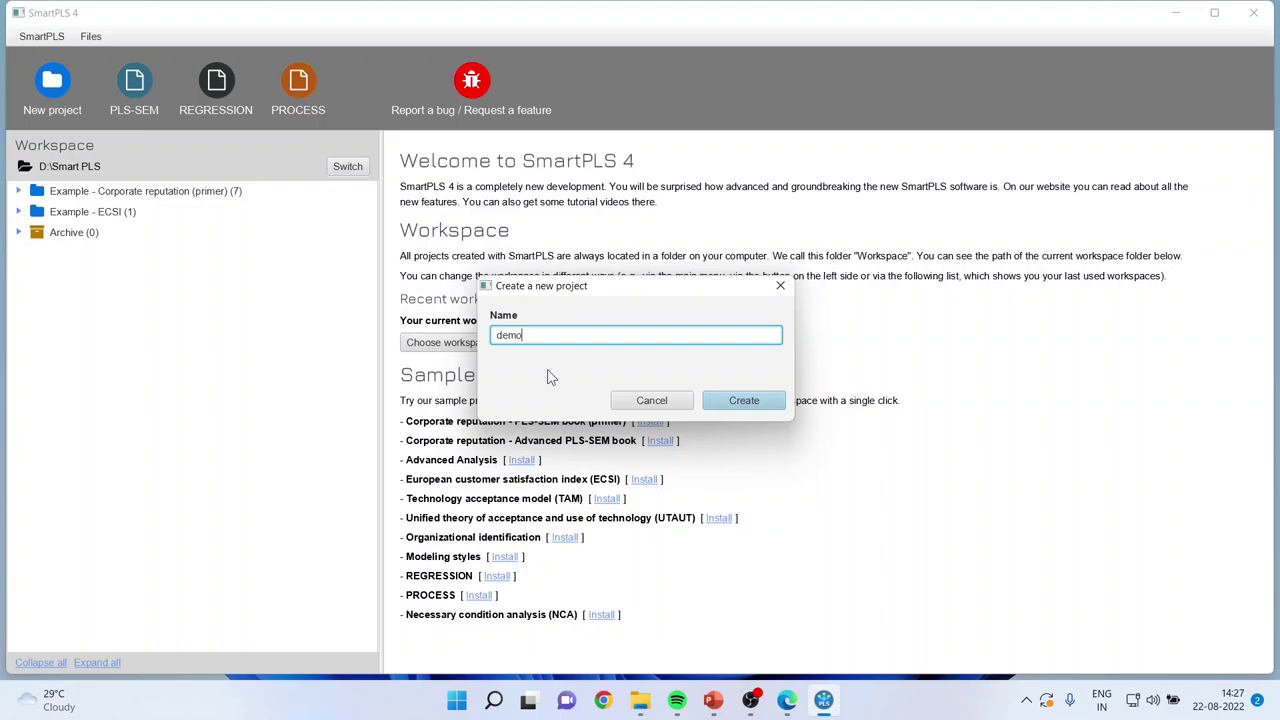
pyautogui.click(757, 404)
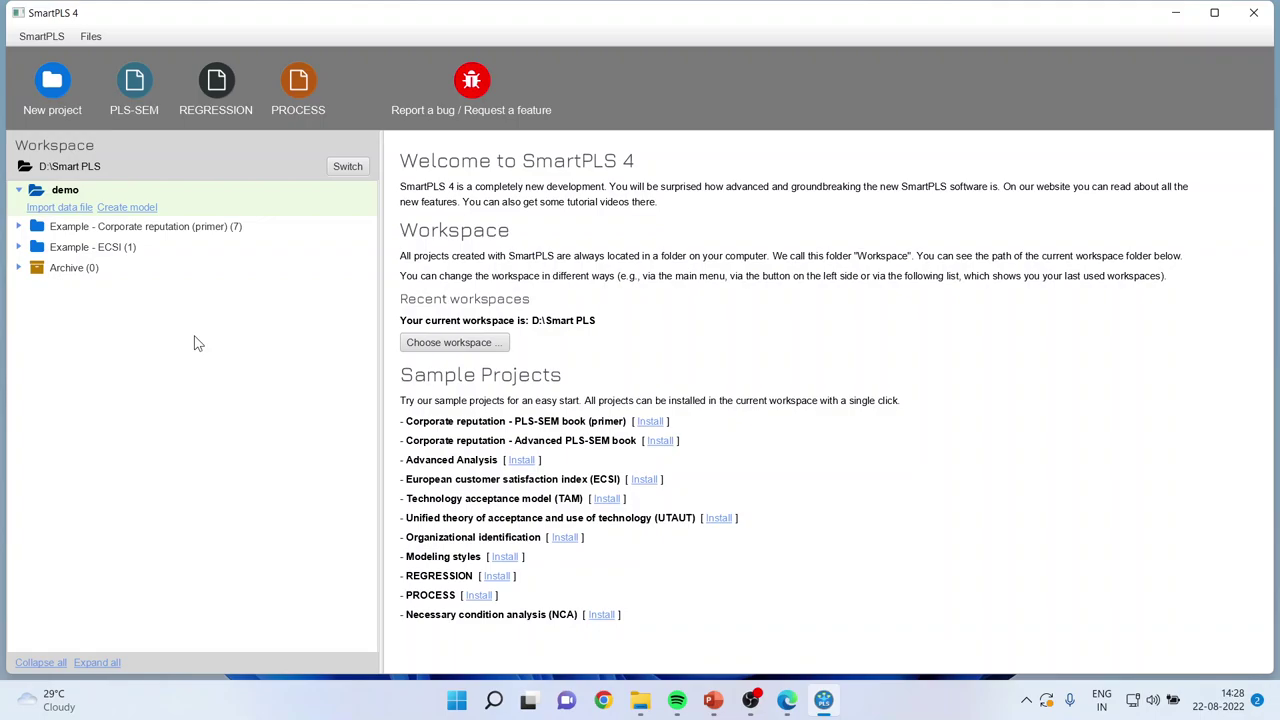
# Step: Choose HBAT_SEM1 from the Data folder as the file to import into demo
pyautogui.click(68, 209)
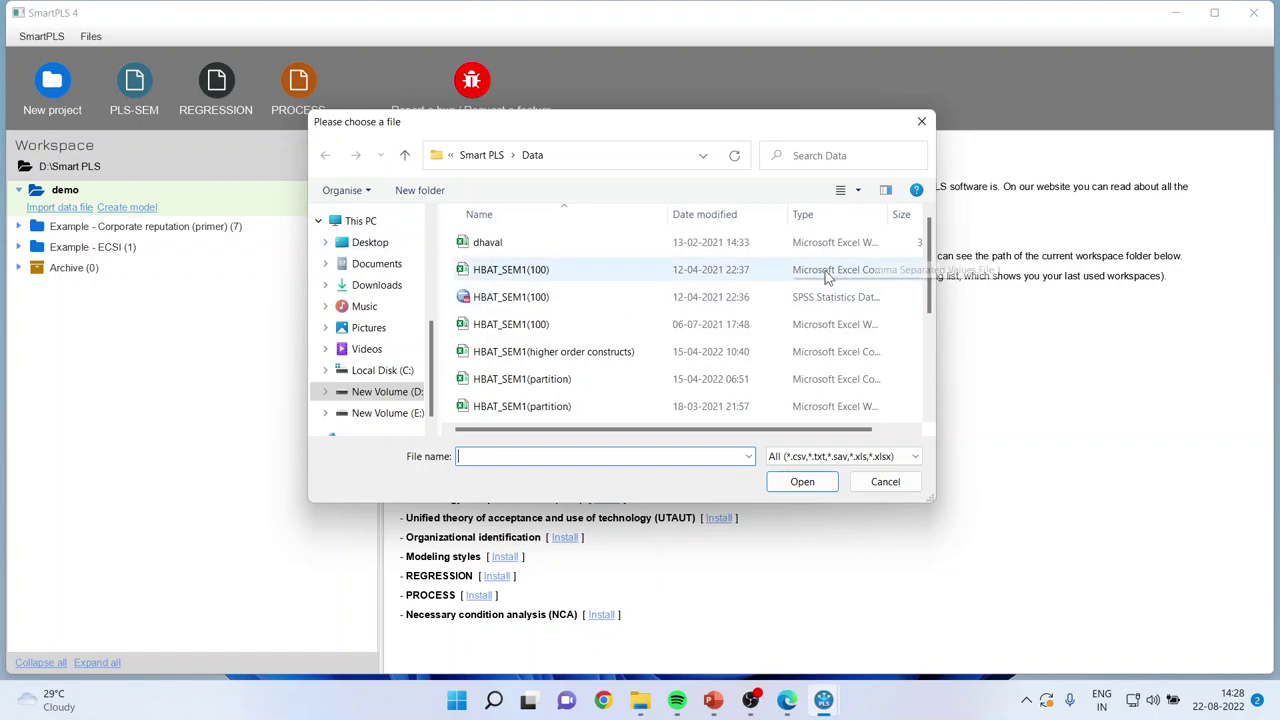
pyautogui.moveTo(926, 260); pyautogui.dragTo(933, 315)
pyautogui.click(520, 320)
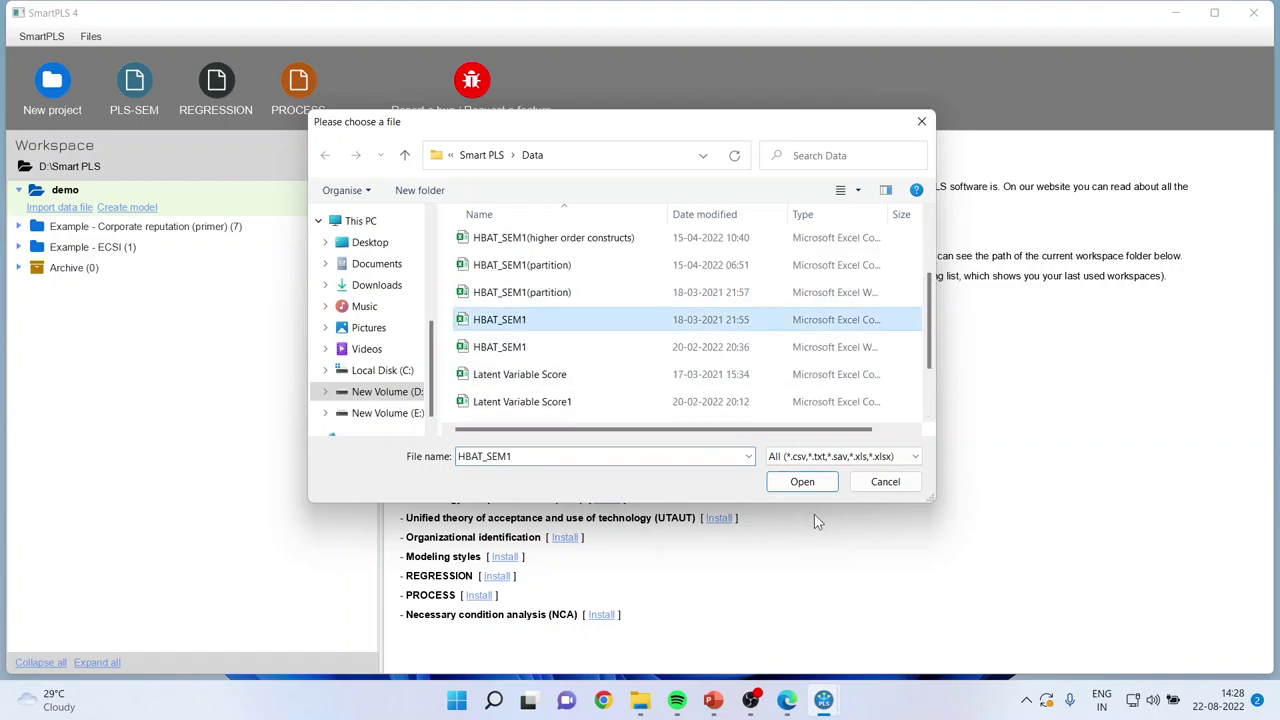
pyautogui.click(800, 483)
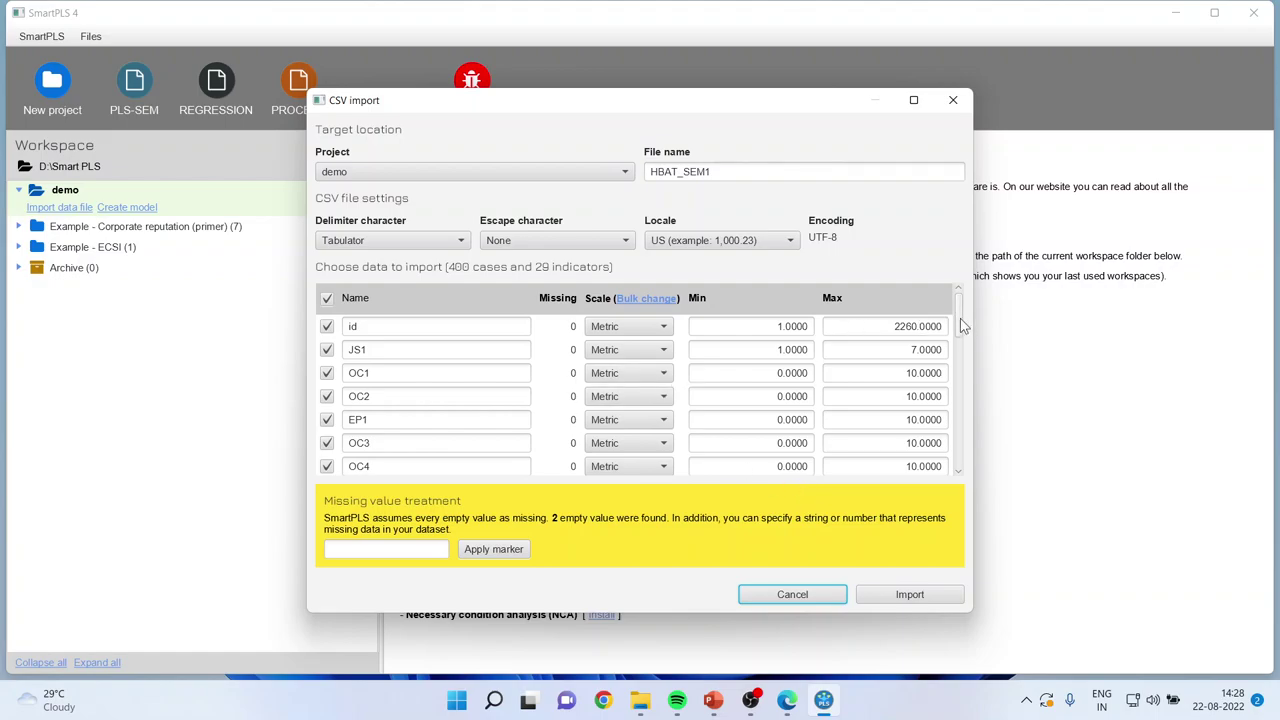
# Step: Import HBAT_SEM1's 400 cases and 29 indicators, keeping EP2 and every other scale Metric
pyautogui.moveTo(960, 324); pyautogui.dragTo(963, 323)
pyautogui.moveTo(959, 320); pyautogui.dragTo(959, 348)
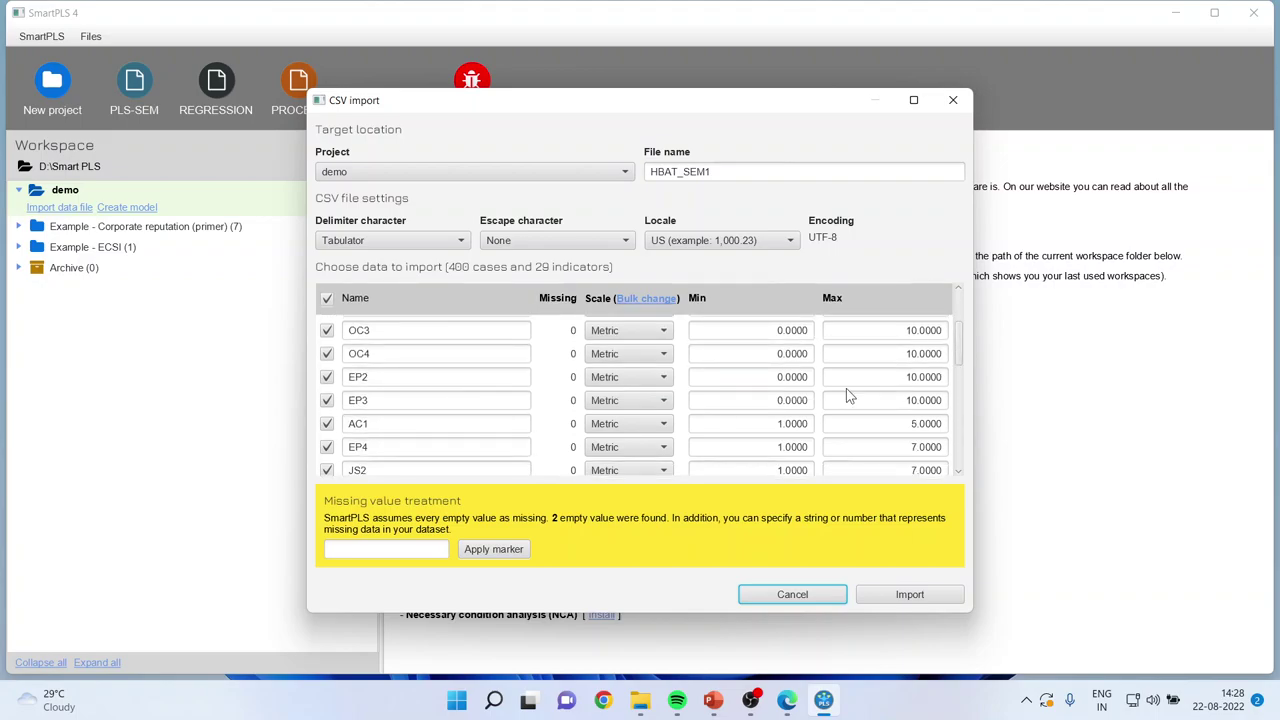
pyautogui.click(664, 378)
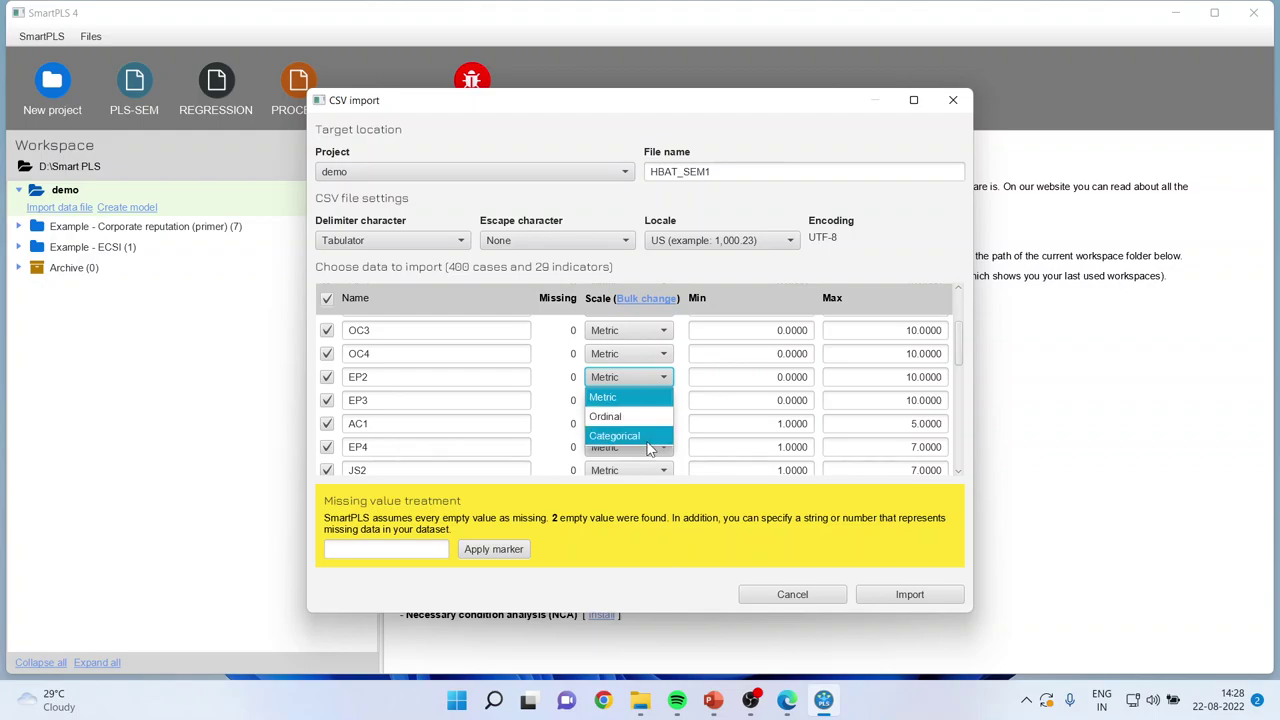
pyautogui.click(631, 398)
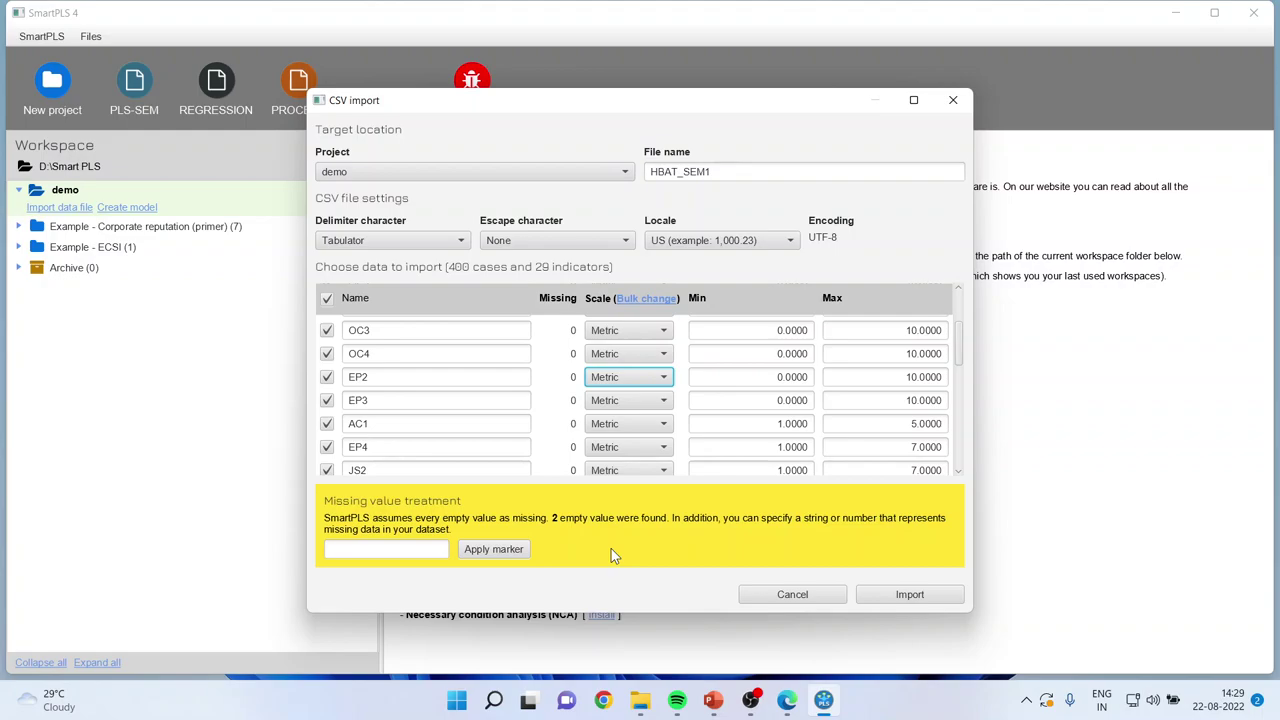
pyautogui.click(914, 596)
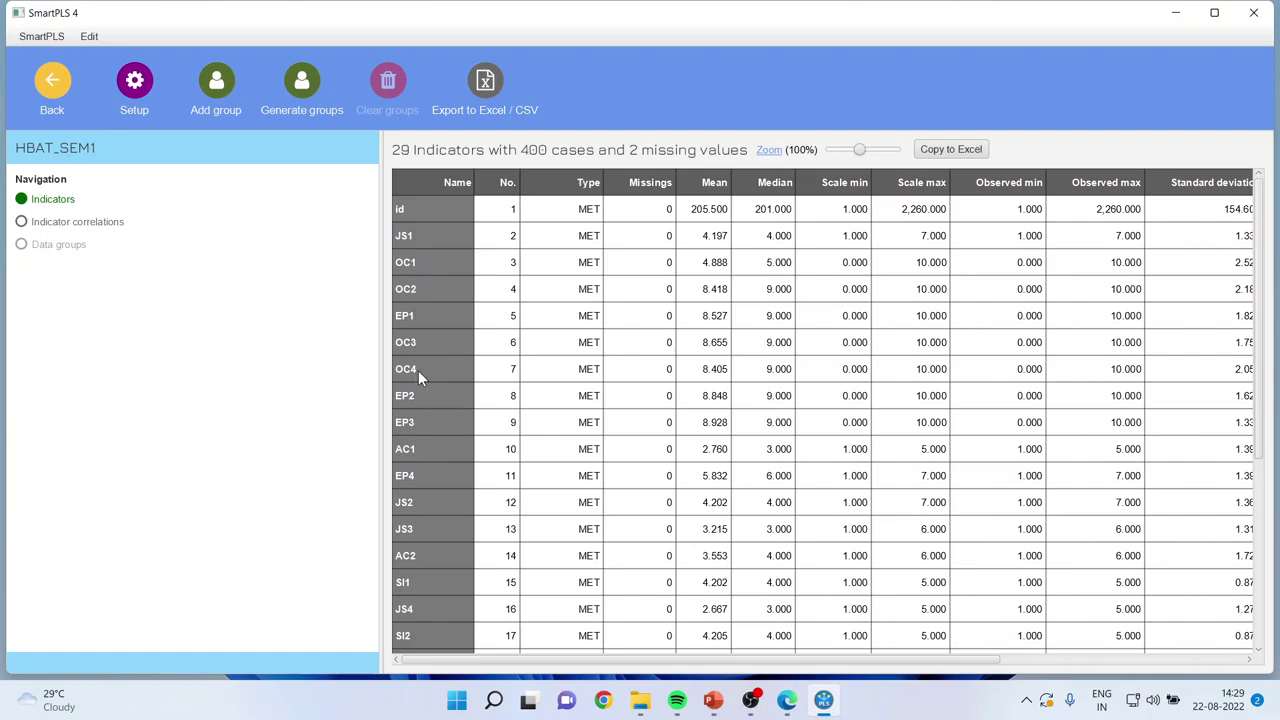
# Step: Show the Indicator correlations matrix pairing all 29 HBAT_SEM1 indicators
pyautogui.click(22, 223)
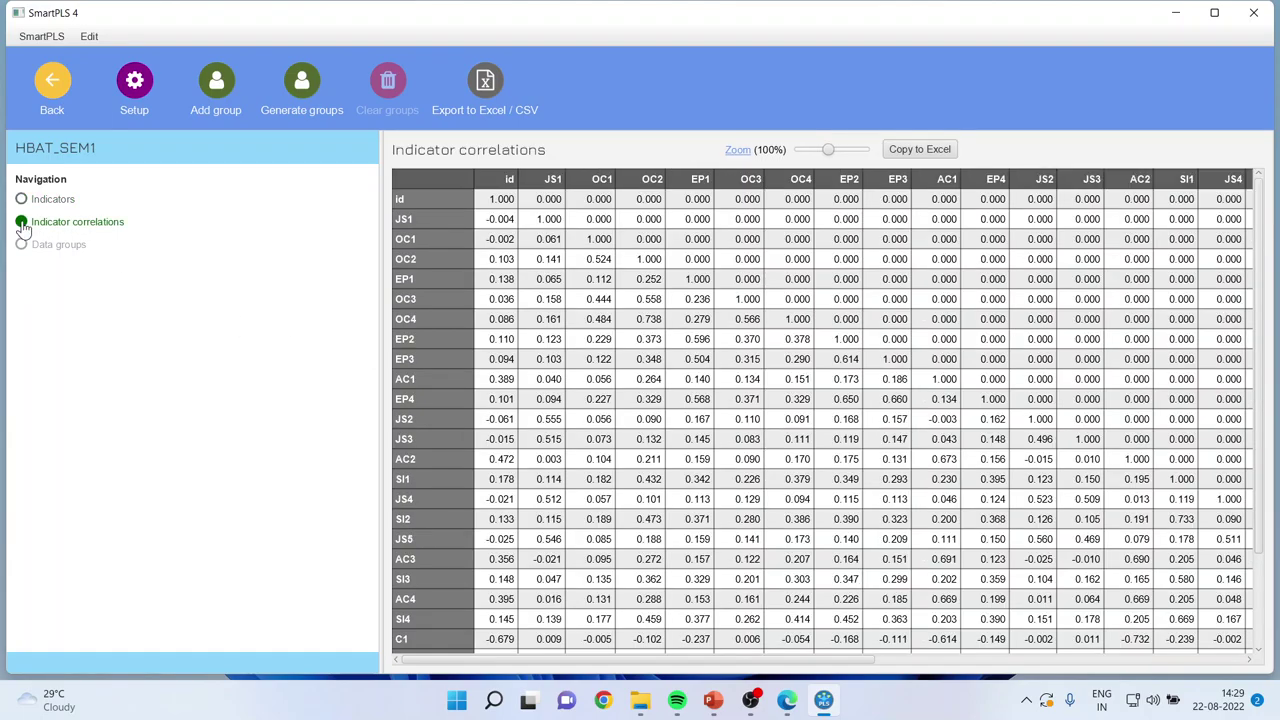
pyautogui.click(21, 200)
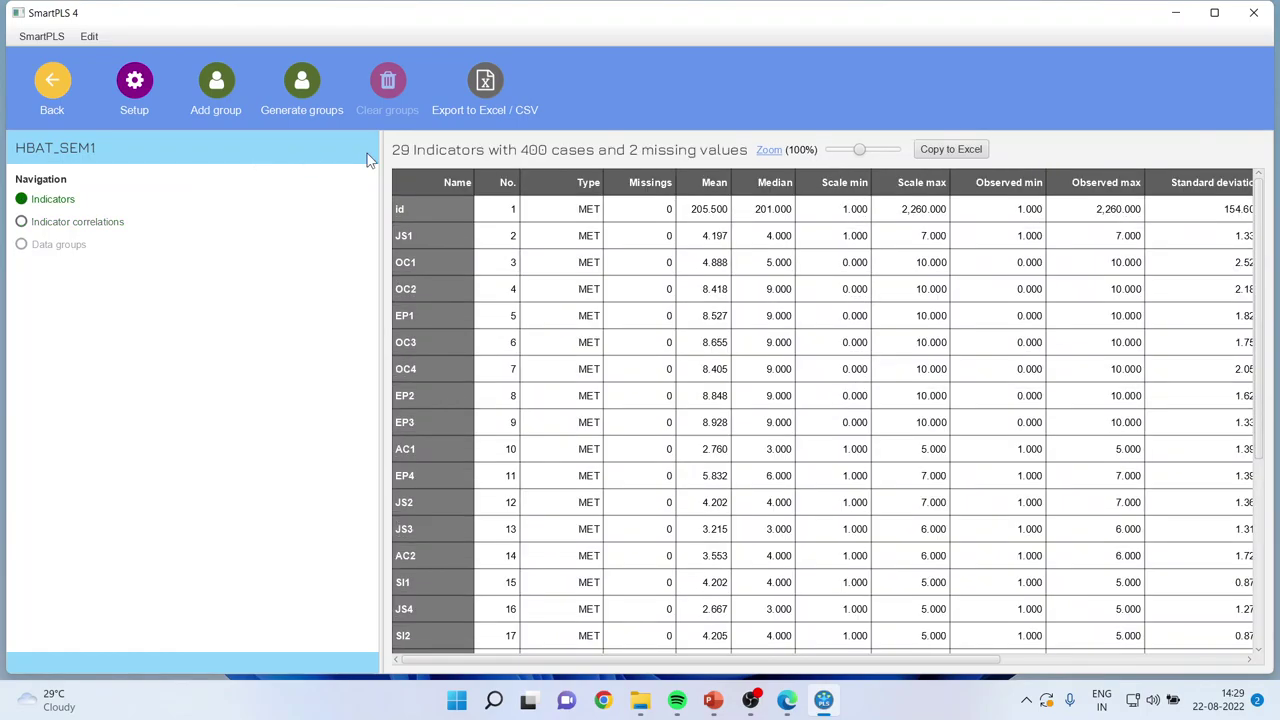
pyautogui.moveTo(860, 150)
pyautogui.mouseDown()
pyautogui.moveTo(886, 150)
pyautogui.moveTo(846, 150)
pyautogui.moveTo(865, 152)
pyautogui.mouseUp()
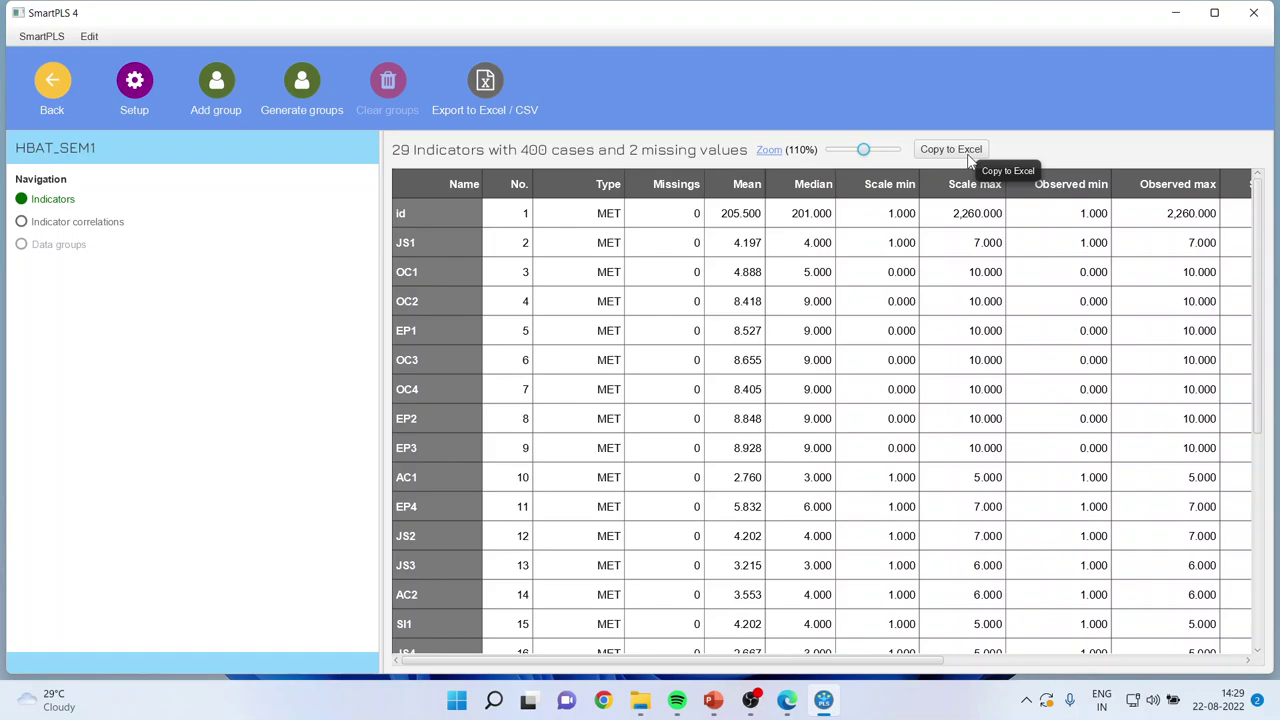
pyautogui.click(22, 222)
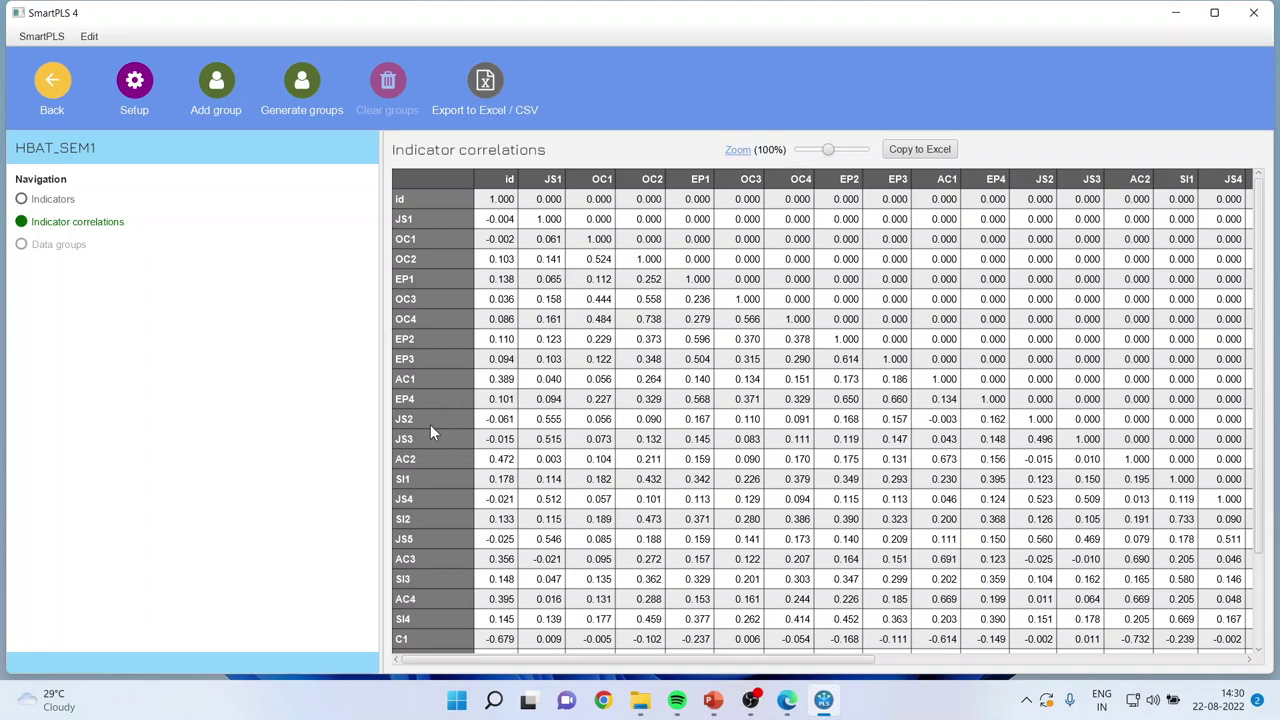
# Step: Switch to the PowerPoint slide show covering the HBAT constructs
pyautogui.hotkey('alt', 'Tab')
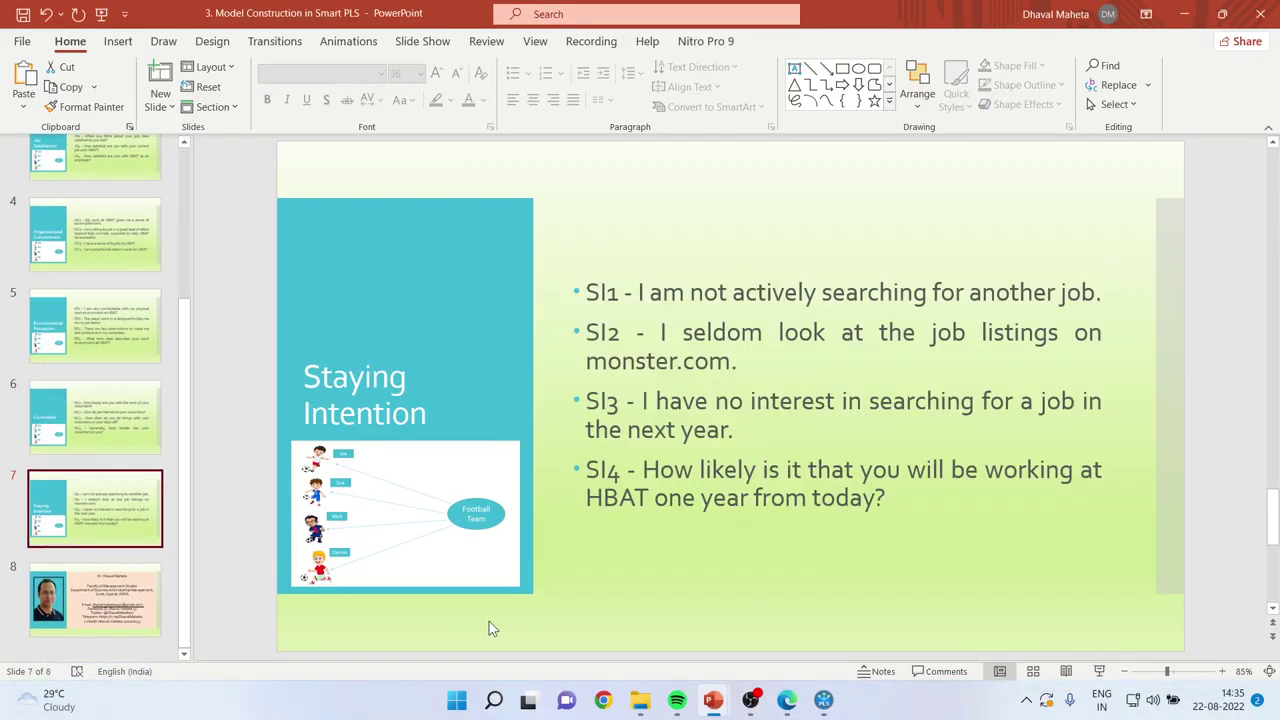
# Step: Return to SmartPLS and go back to the workspace page listing HBAT_SEM1 [400] under demo
pyautogui.click(823, 699)
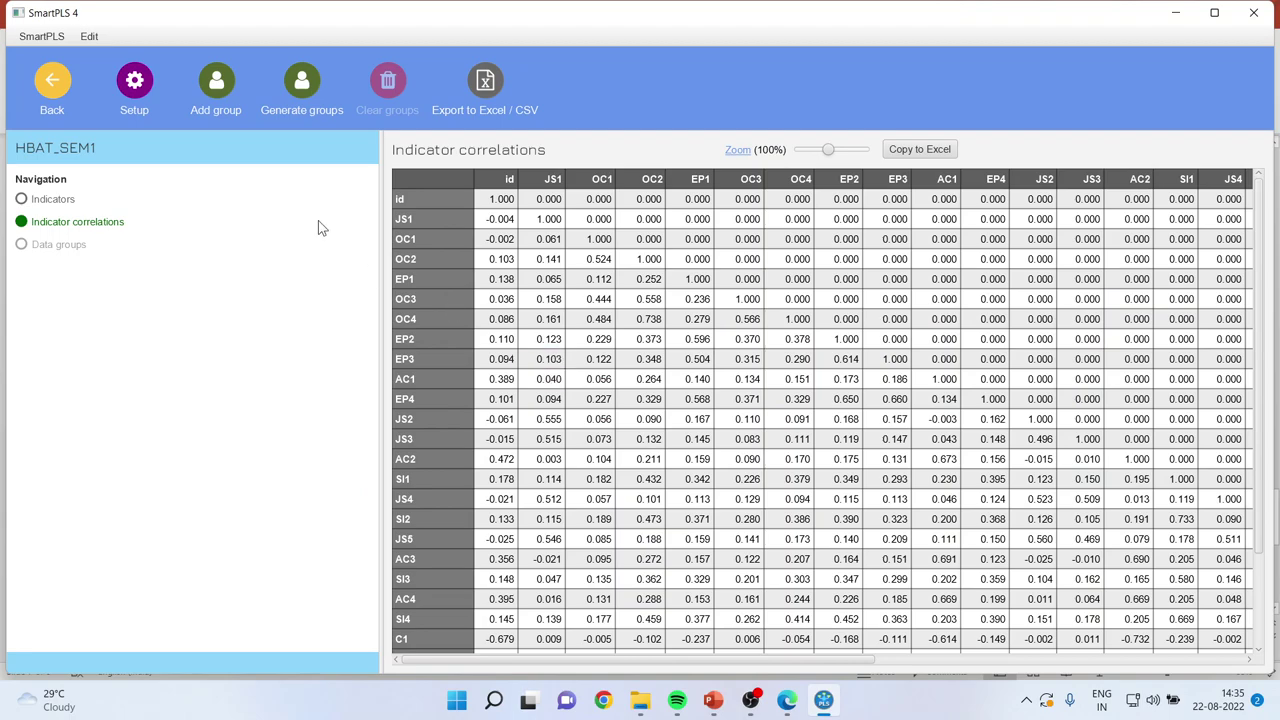
pyautogui.click(50, 83)
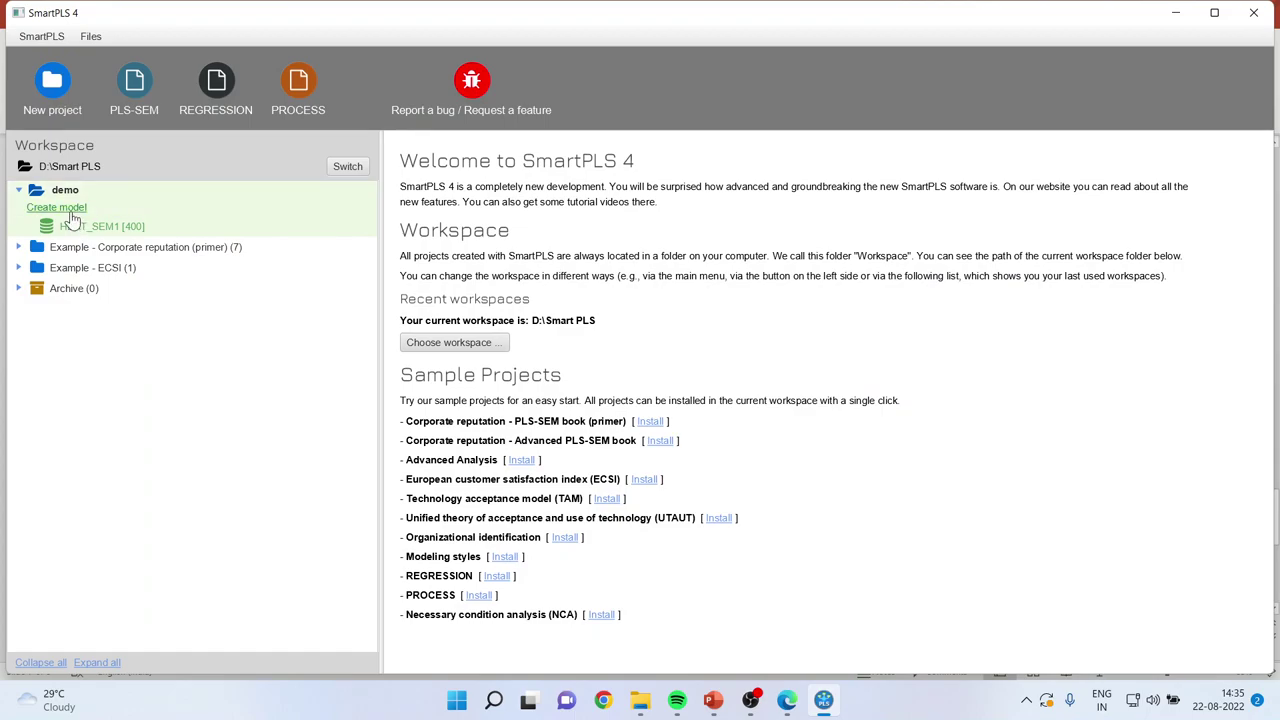
# Step: Create a PLS-SEM model saved as 'HBAT' under the demo project
pyautogui.click(70, 211)
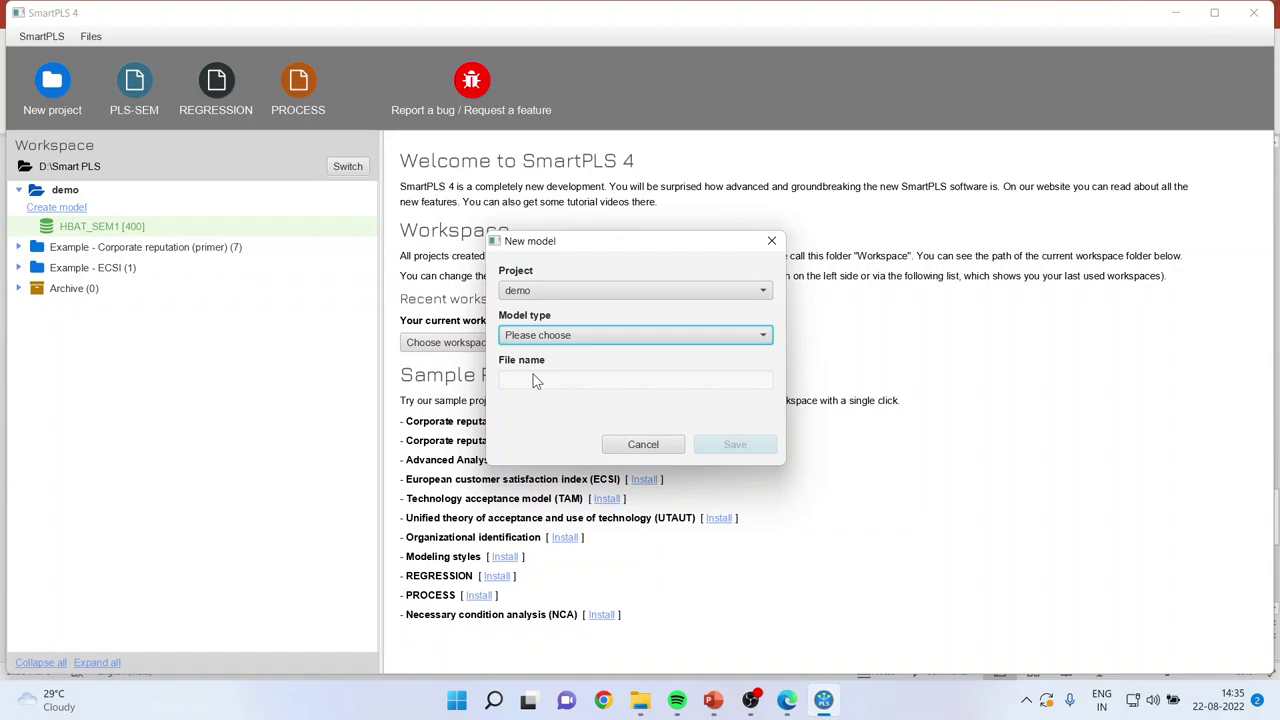
pyautogui.click(766, 336)
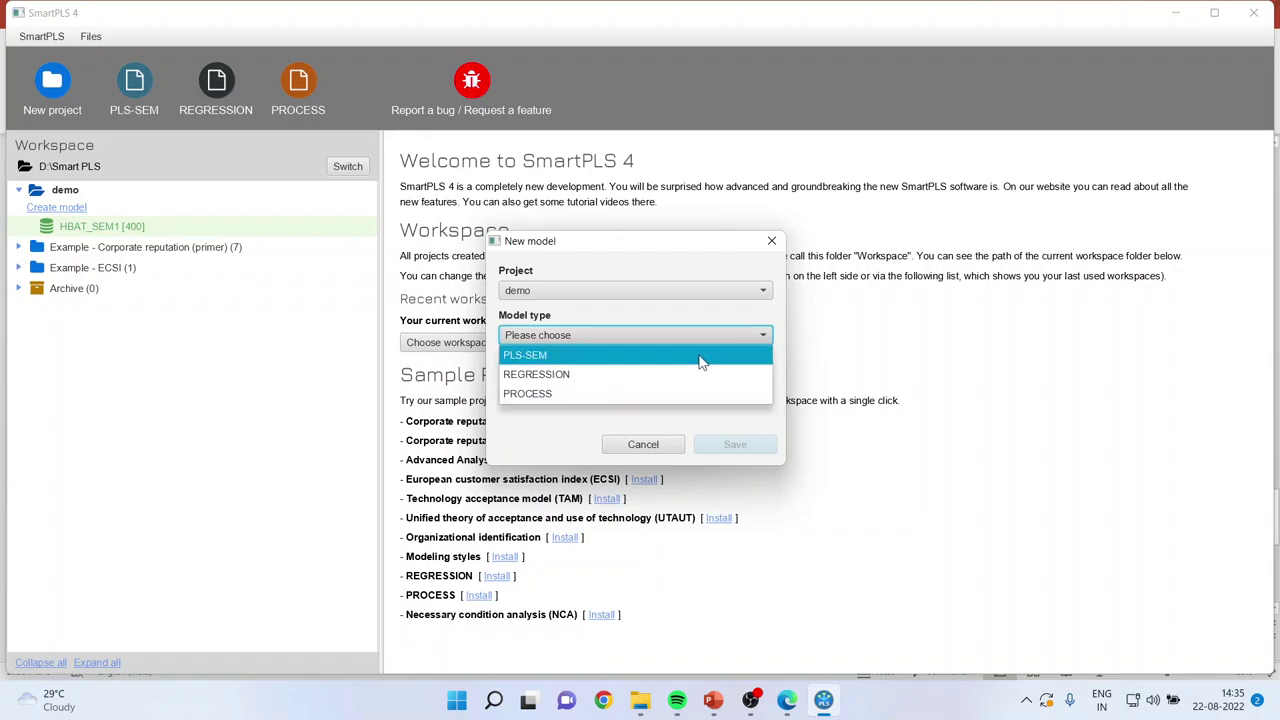
pyautogui.click(668, 362)
pyautogui.click(668, 362)
pyautogui.click(572, 378)
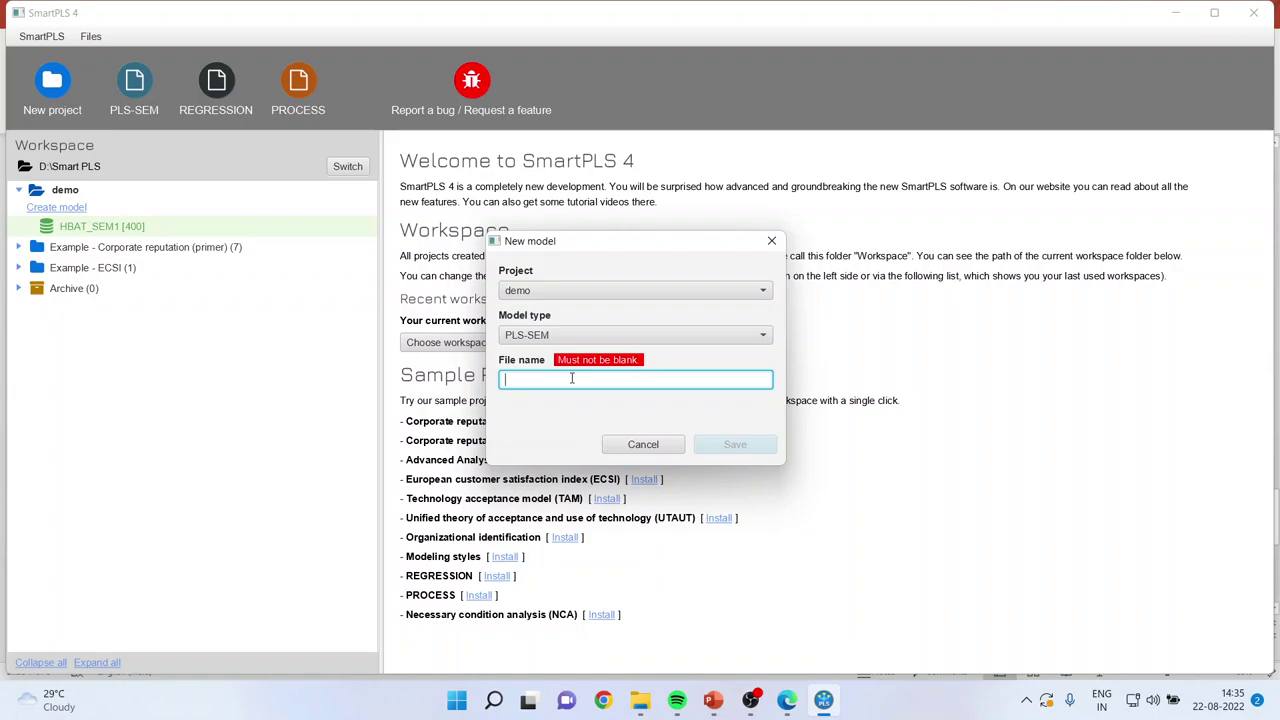
pyautogui.write('HBAT')
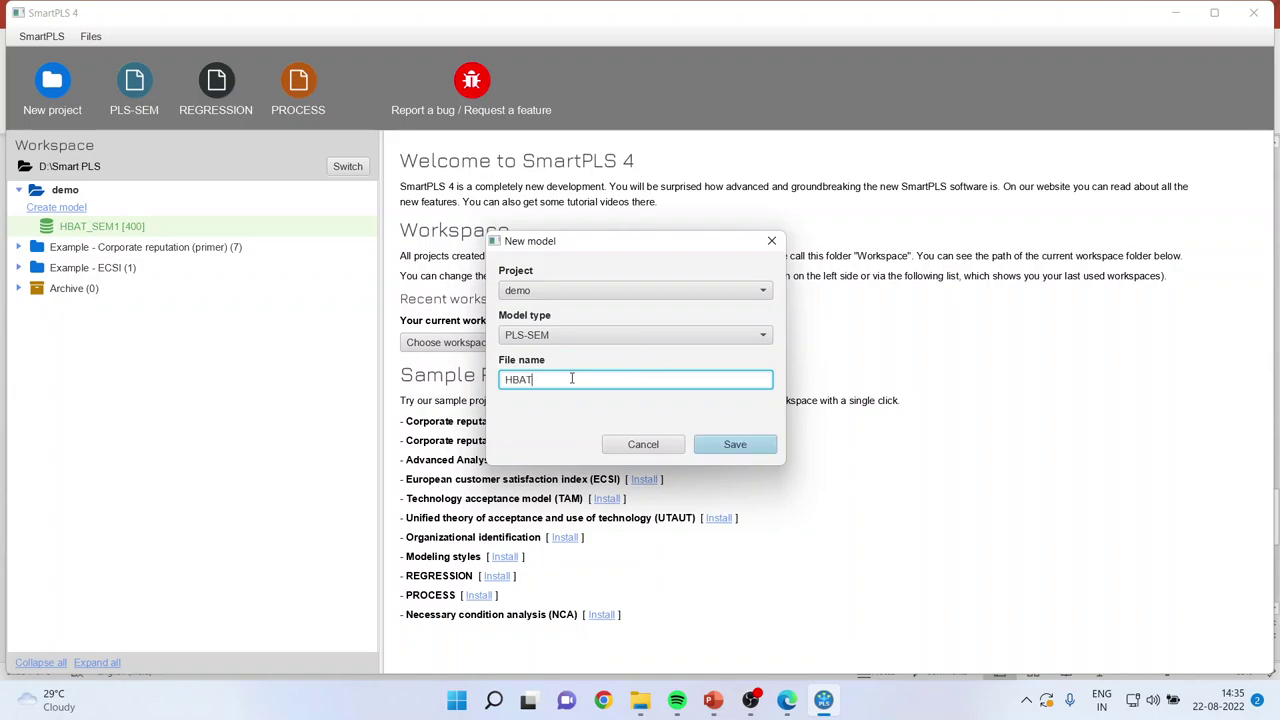
pyautogui.click(735, 446)
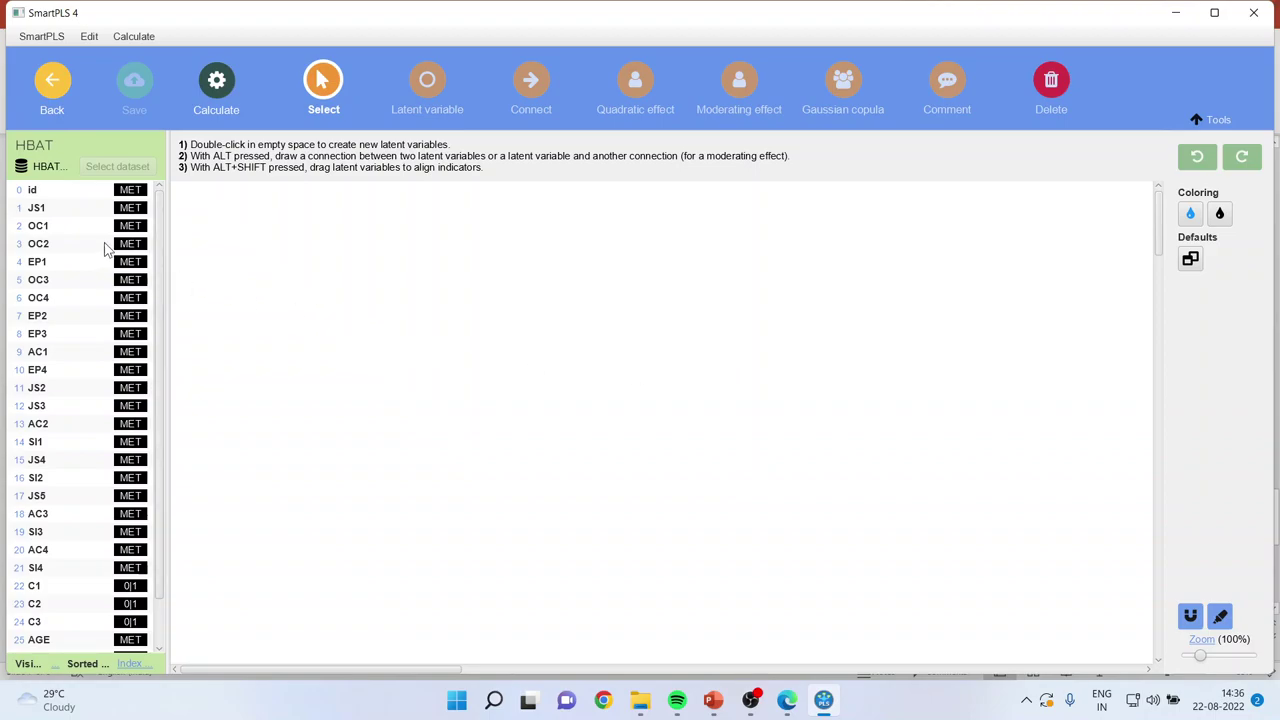
pyautogui.moveTo(49, 211); pyautogui.dragTo(418, 302)
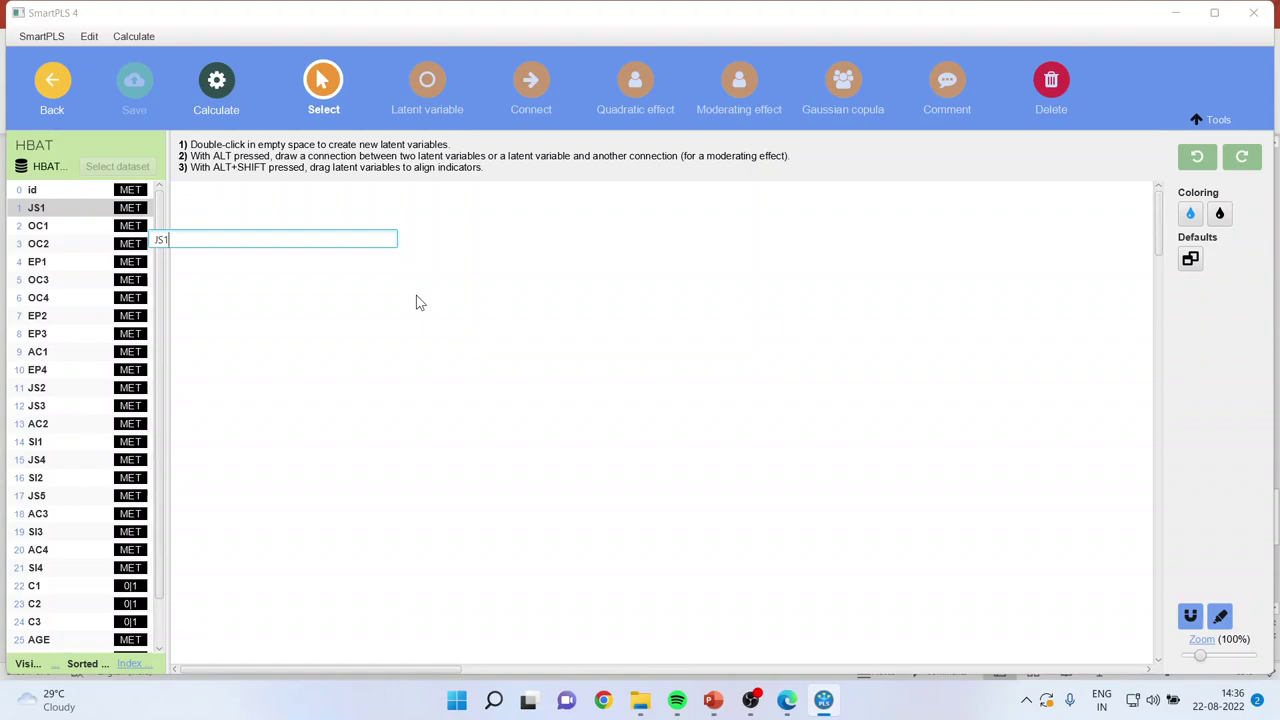
pyautogui.press('BackSpace')
pyautogui.press('BackSpace')
pyautogui.press('BackSpace')
pyautogui.write('Job Satisfaction')
pyautogui.press('Return')
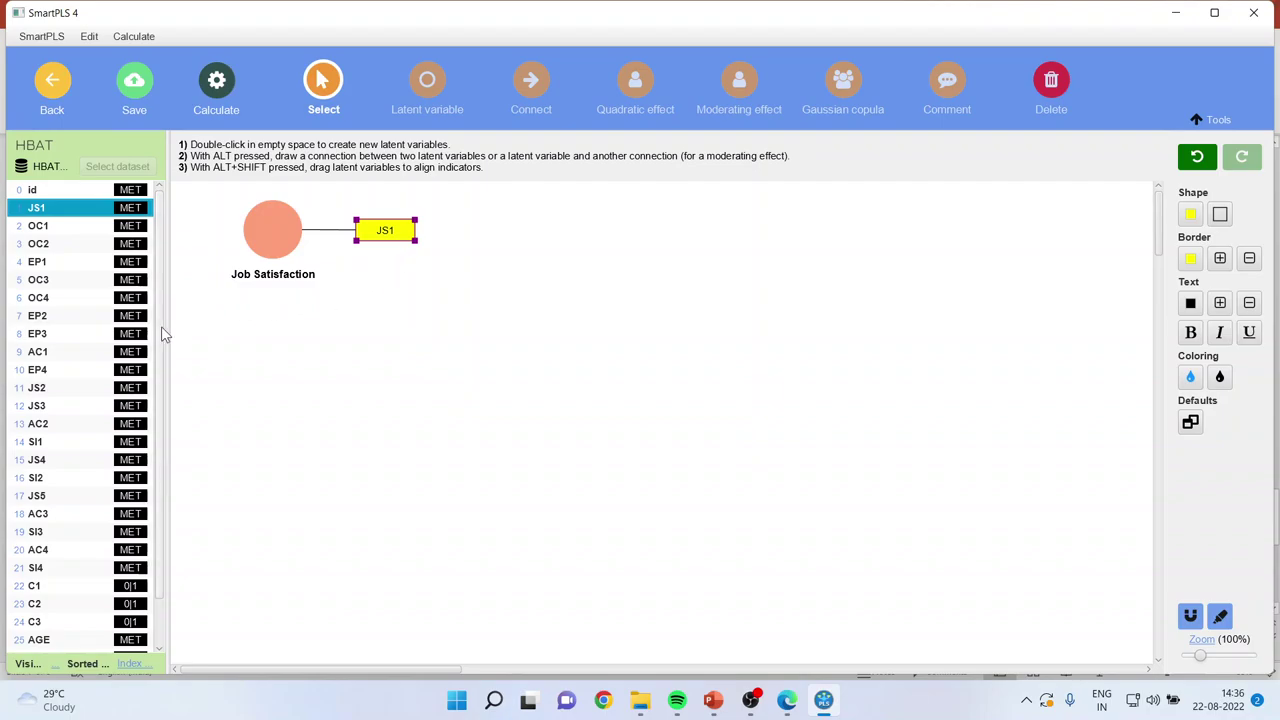
pyautogui.moveTo(36, 391); pyautogui.dragTo(276, 243)
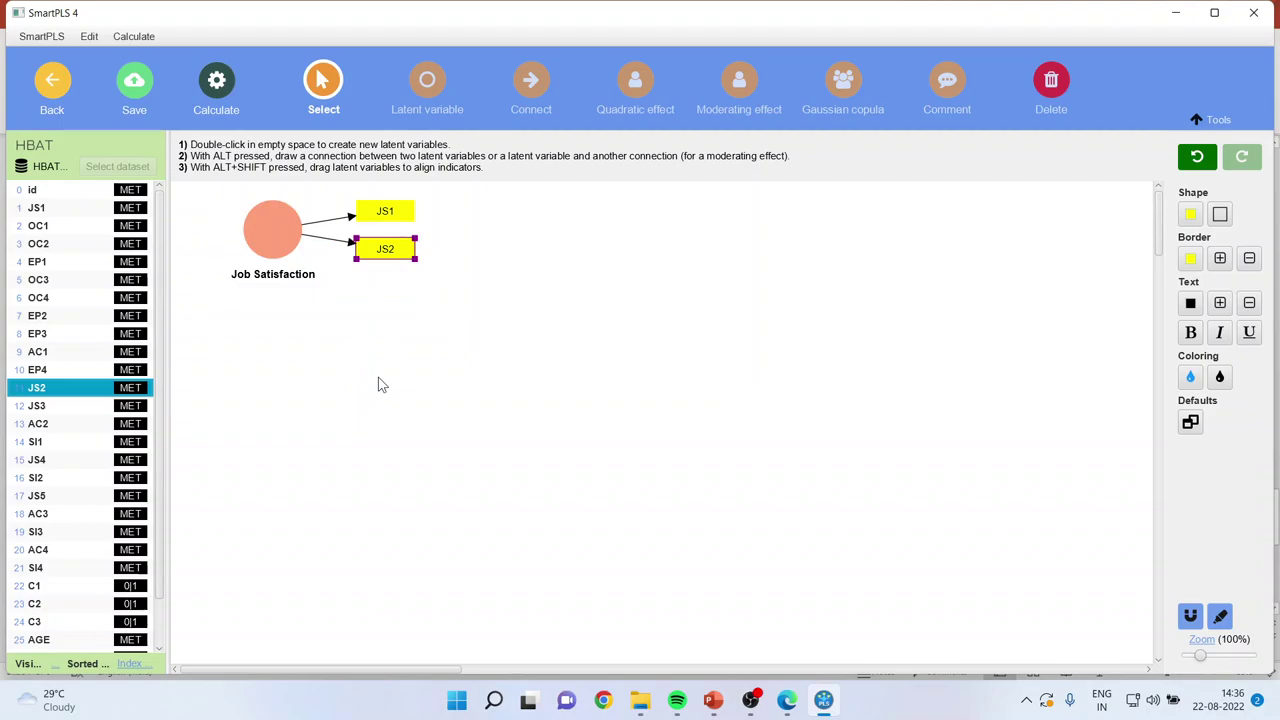
pyautogui.click(276, 234)
pyautogui.press('Delete')
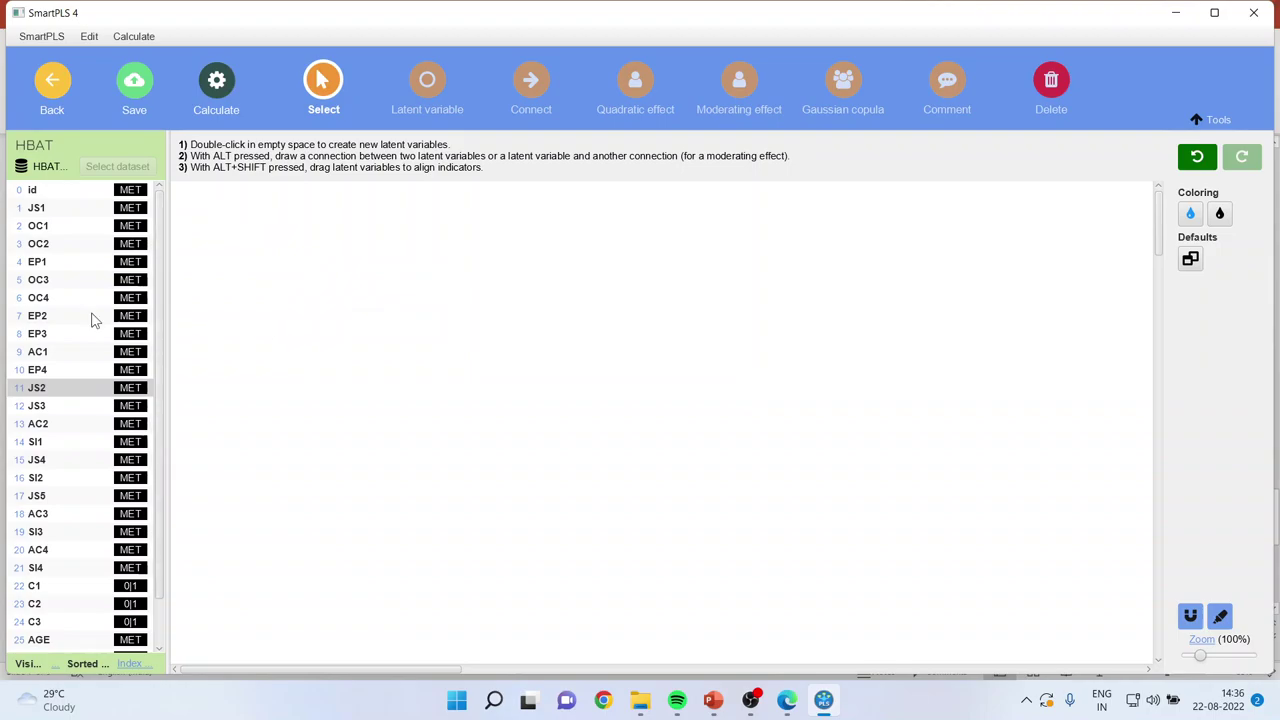
# Step: Drag indicators JS1–JS4 onto the canvas as one construct named 'Job Satisfaction'
pyautogui.click(50, 210)
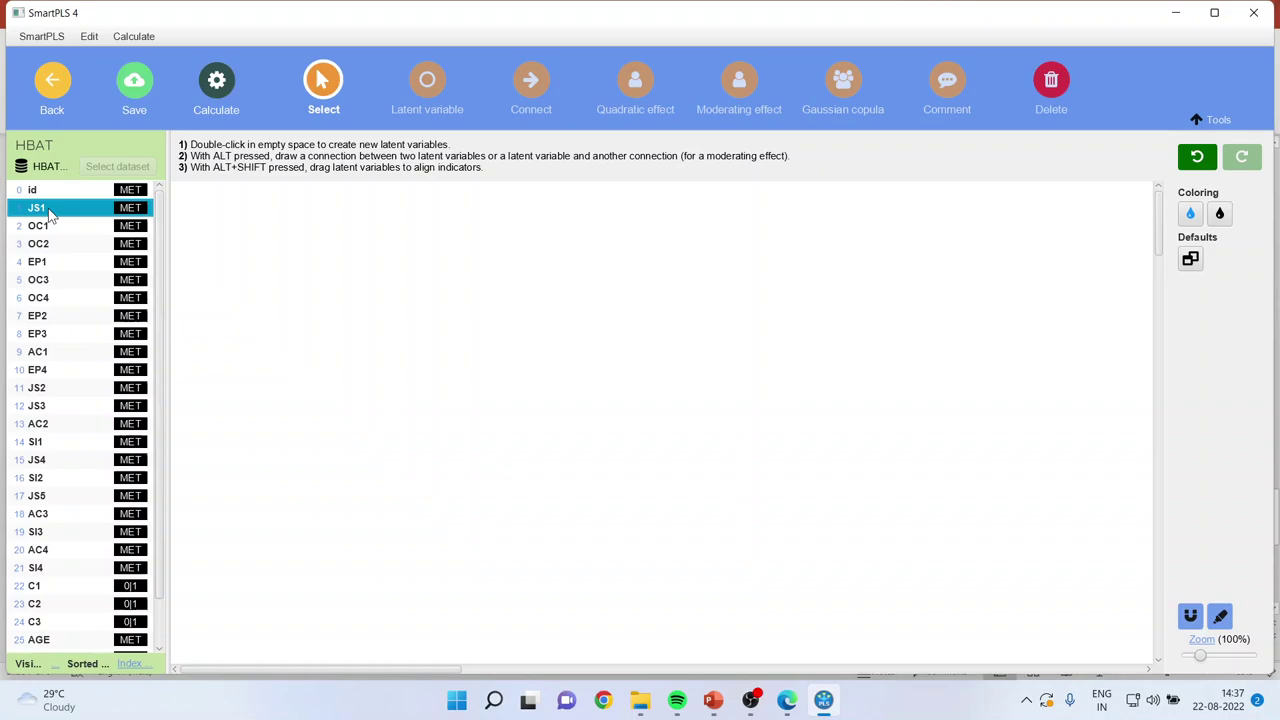
pyautogui.keyDown('ctrl'); pyautogui.click(50, 388); pyautogui.keyUp('ctrl')
pyautogui.keyDown('ctrl'); pyautogui.click(57, 408); pyautogui.keyUp('ctrl')
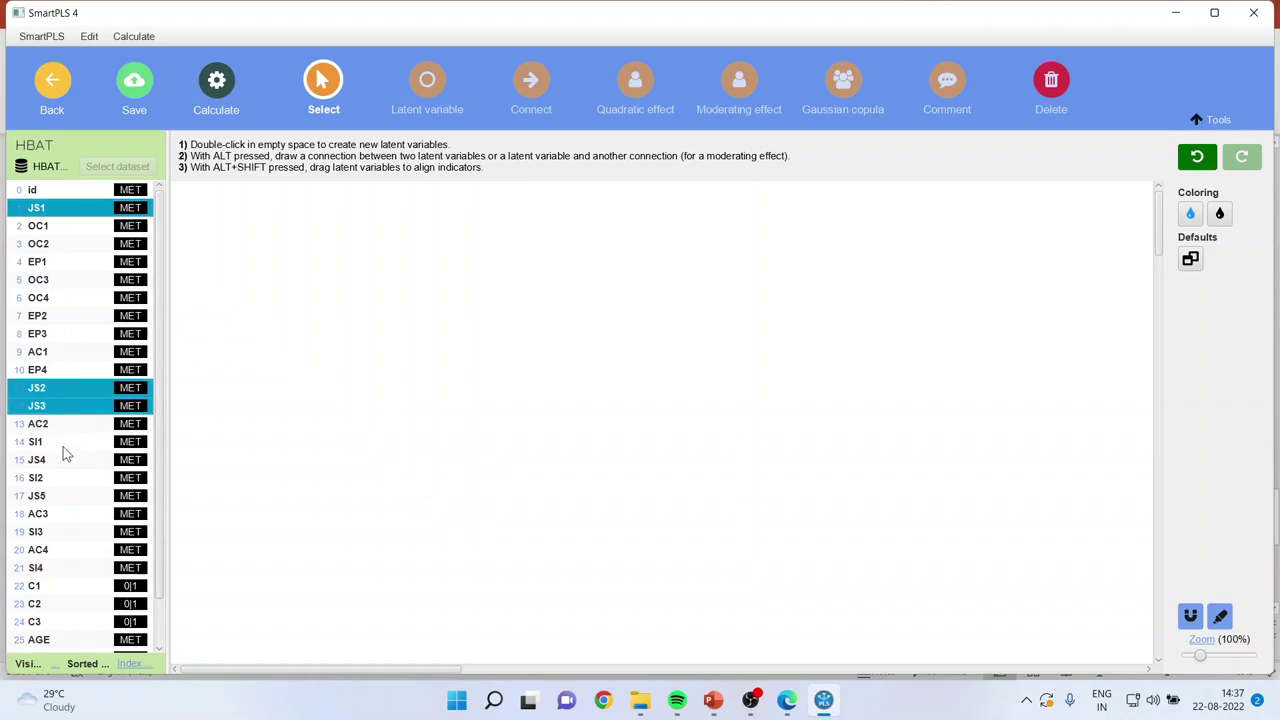
pyautogui.keyDown('ctrl'); pyautogui.click(60, 461); pyautogui.keyUp('ctrl')
pyautogui.moveTo(63, 386); pyautogui.dragTo(286, 288)
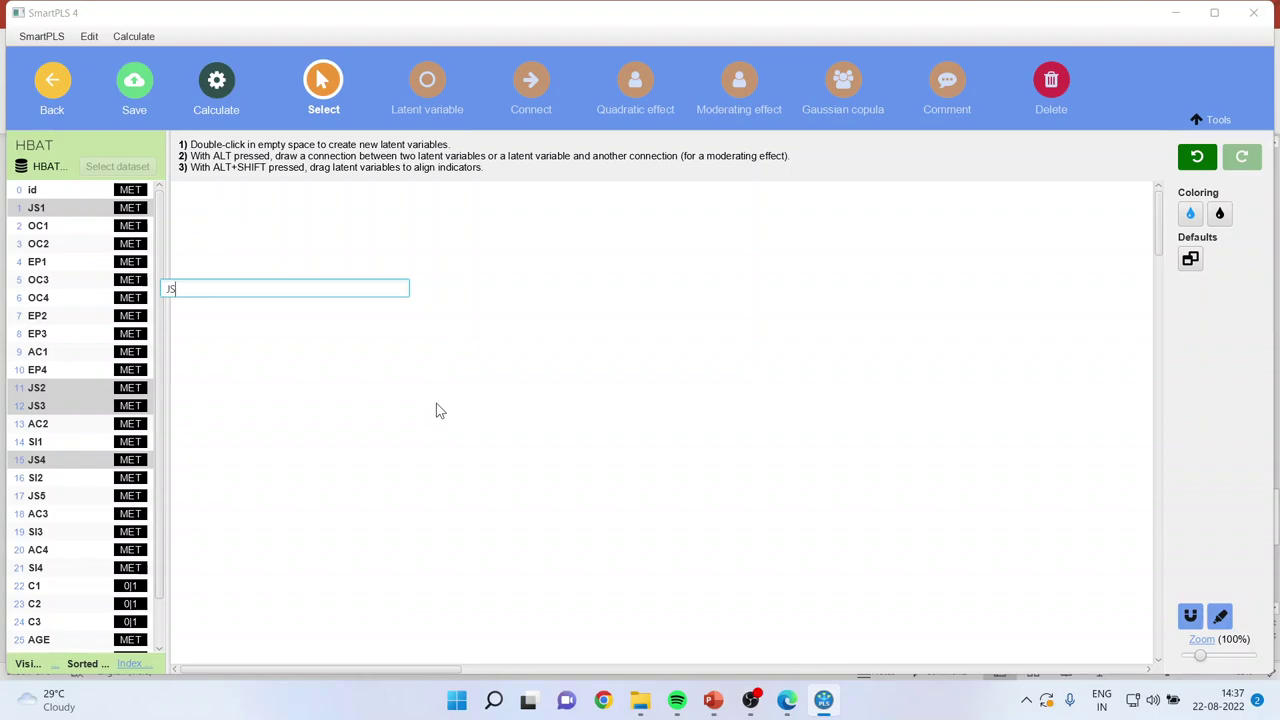
pyautogui.press('BackSpace')
pyautogui.press('BackSpace')
pyautogui.write('Job Satisfaction')
pyautogui.press('Return')
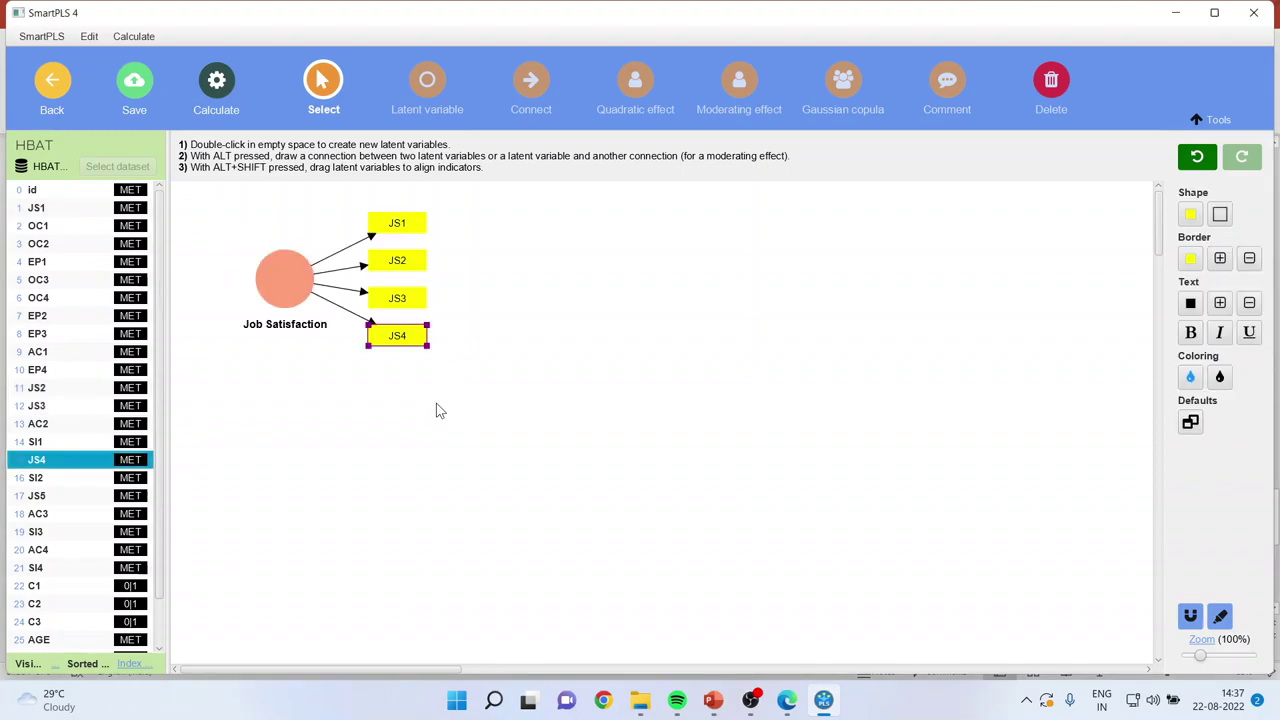
# Step: Build a construct named 'Organizational Commitment' from indicators OC1–OC4
pyautogui.click(48, 228)
pyautogui.keyDown('shift'); pyautogui.click(48, 246); pyautogui.keyUp('shift')
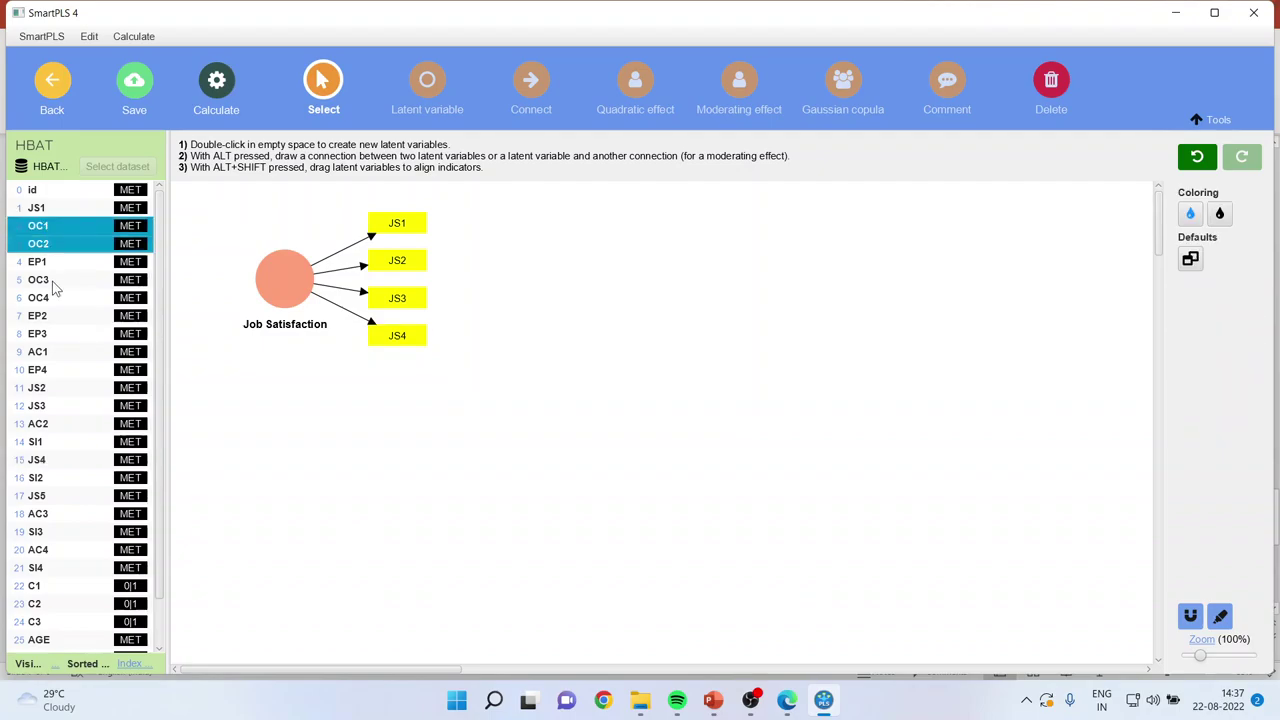
pyautogui.keyDown('ctrl'); pyautogui.click(55, 282); pyautogui.keyUp('ctrl')
pyautogui.keyDown('ctrl'); pyautogui.click(55, 298); pyautogui.keyUp('ctrl')
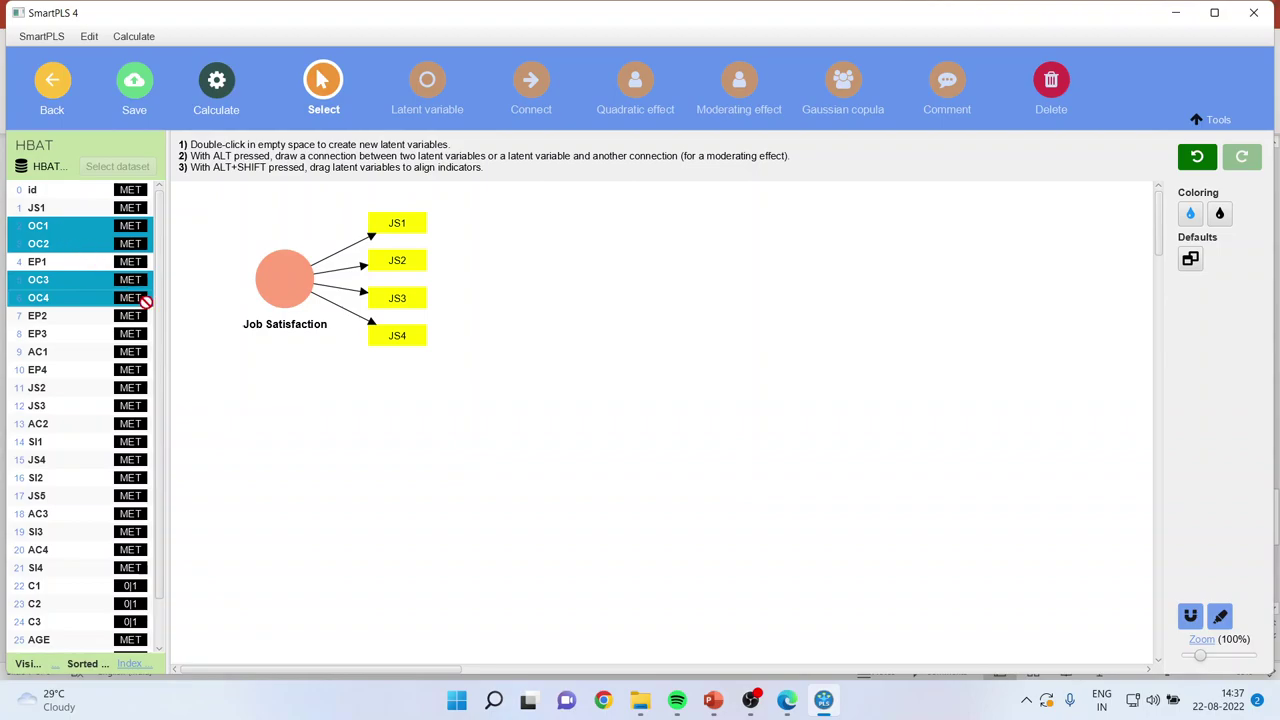
pyautogui.doubleClick(300, 404)
pyautogui.write('OC')
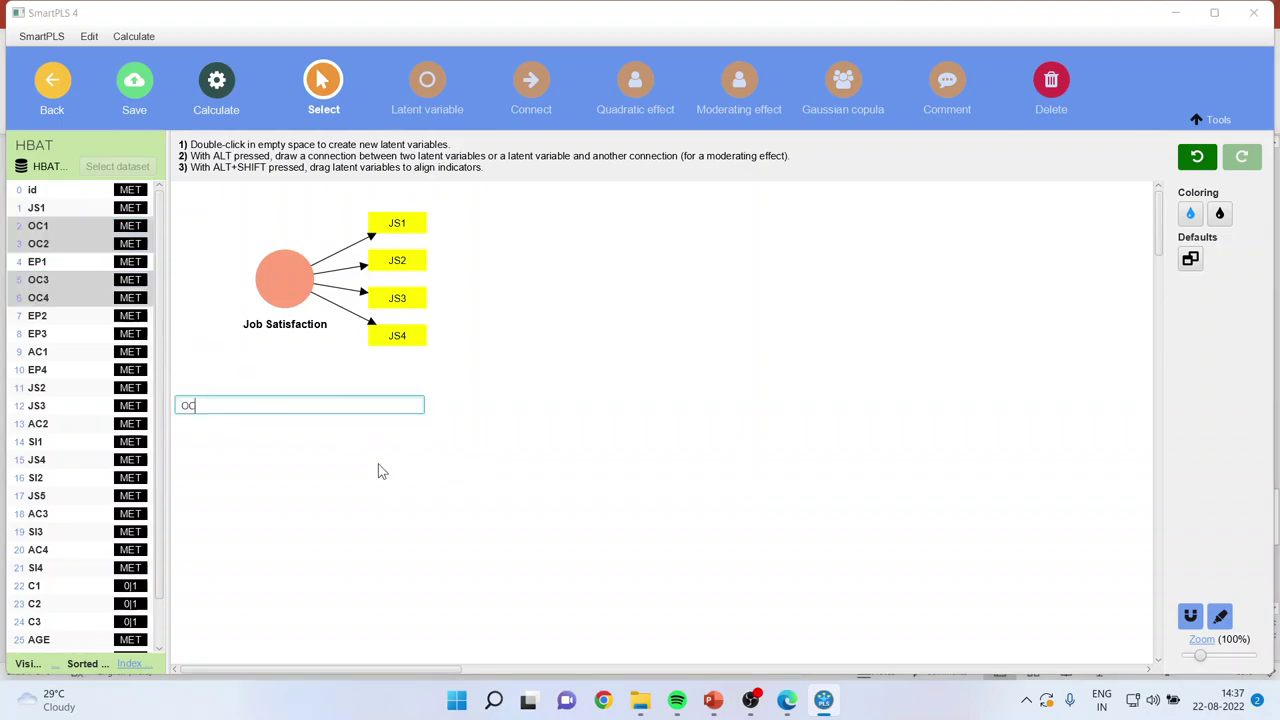
pyautogui.press('BackSpace')
pyautogui.write('rganizational Commitment')
pyautogui.press('Return')
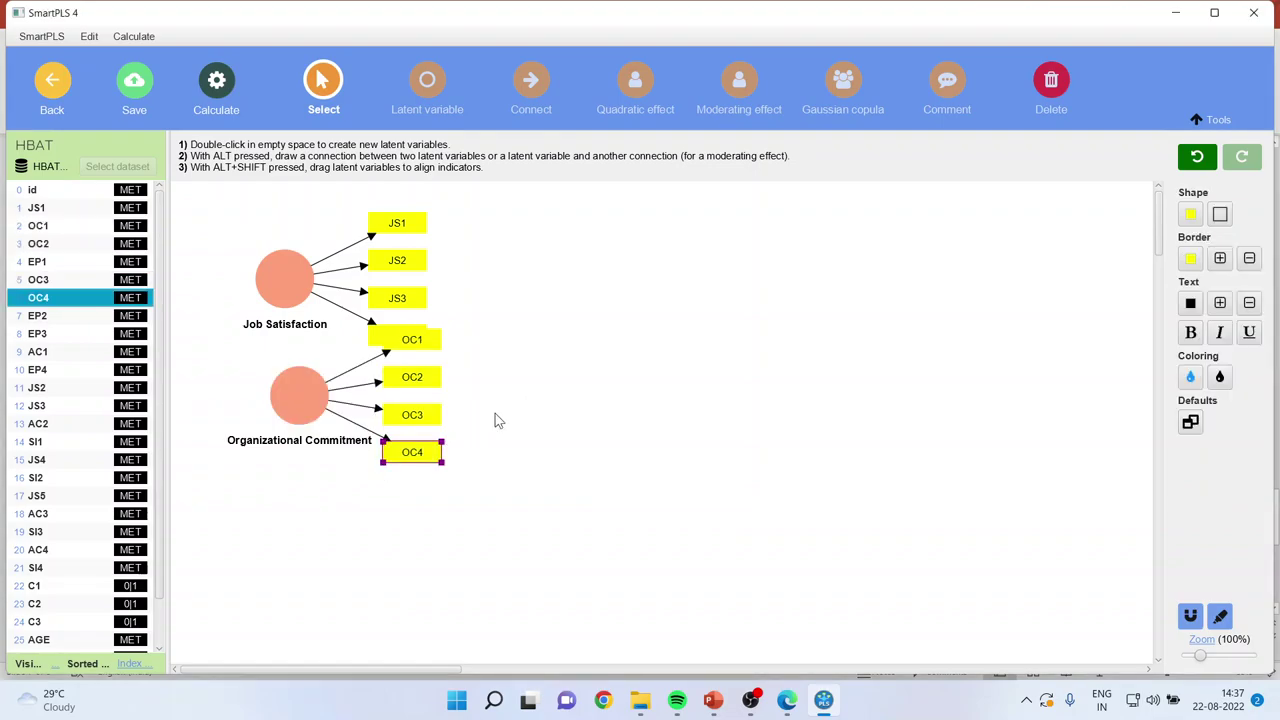
# Step: Position Organizational Commitment directly beneath Job Satisfaction
pyautogui.moveTo(280, 395)
pyautogui.mouseDown()
pyautogui.moveTo(286, 425)
pyautogui.moveTo(278, 413)
pyautogui.mouseUp()
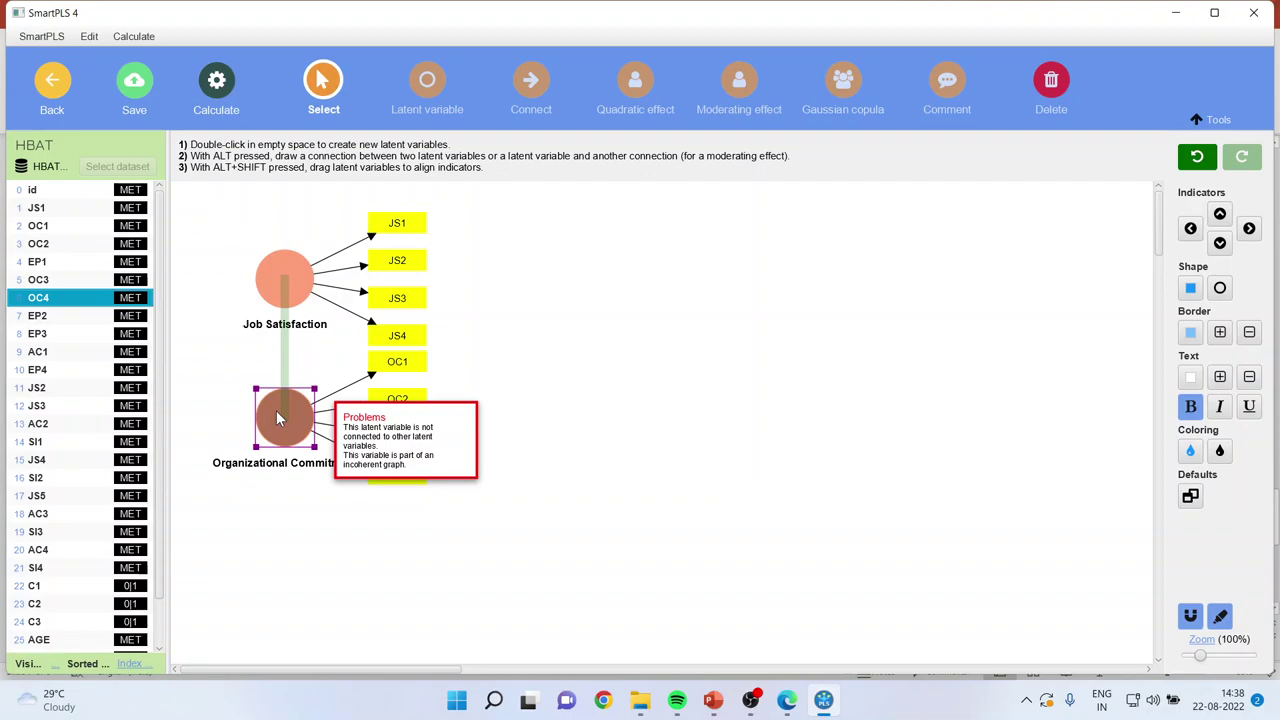
pyautogui.moveTo(276, 410)
pyautogui.mouseDown()
pyautogui.moveTo(363, 411)
pyautogui.moveTo(478, 308)
pyautogui.moveTo(492, 264)
pyautogui.moveTo(494, 293)
pyautogui.moveTo(338, 418)
pyautogui.moveTo(278, 415)
pyautogui.mouseUp()
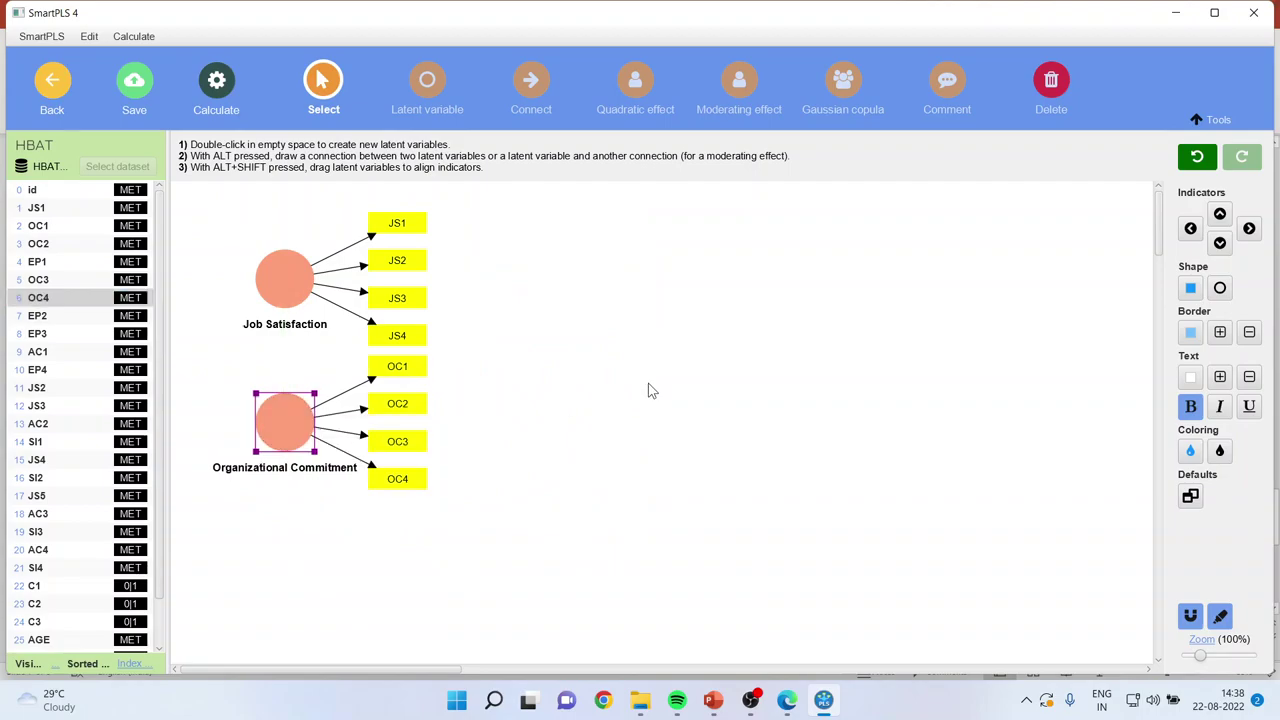
pyautogui.click(648, 390)
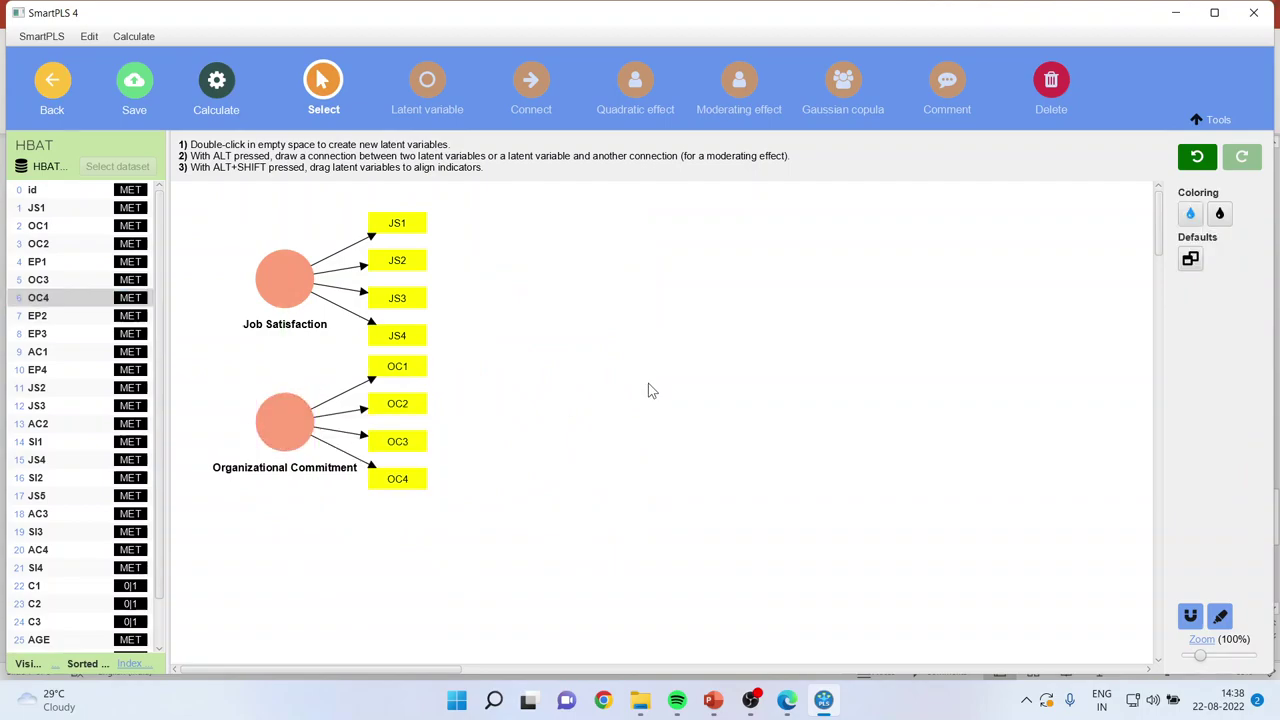
# Step: Create an 'Environmental Perception' construct from EP1–EP4 and drag it below Organizational Commitment
pyautogui.click(53, 263)
pyautogui.keyDown('ctrl'); pyautogui.click(55, 316); pyautogui.keyUp('ctrl')
pyautogui.keyDown('ctrl'); pyautogui.click(50, 334); pyautogui.keyUp('ctrl')
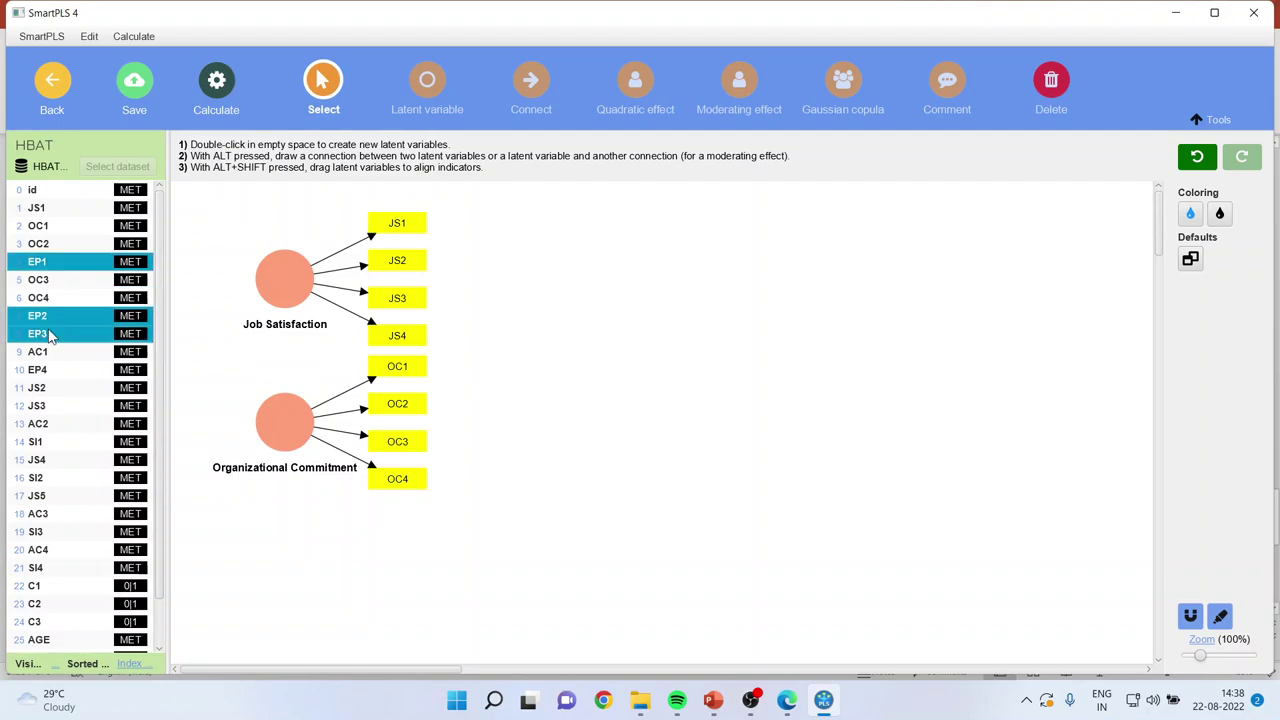
pyautogui.keyDown('ctrl'); pyautogui.click(50, 371); pyautogui.keyUp('ctrl')
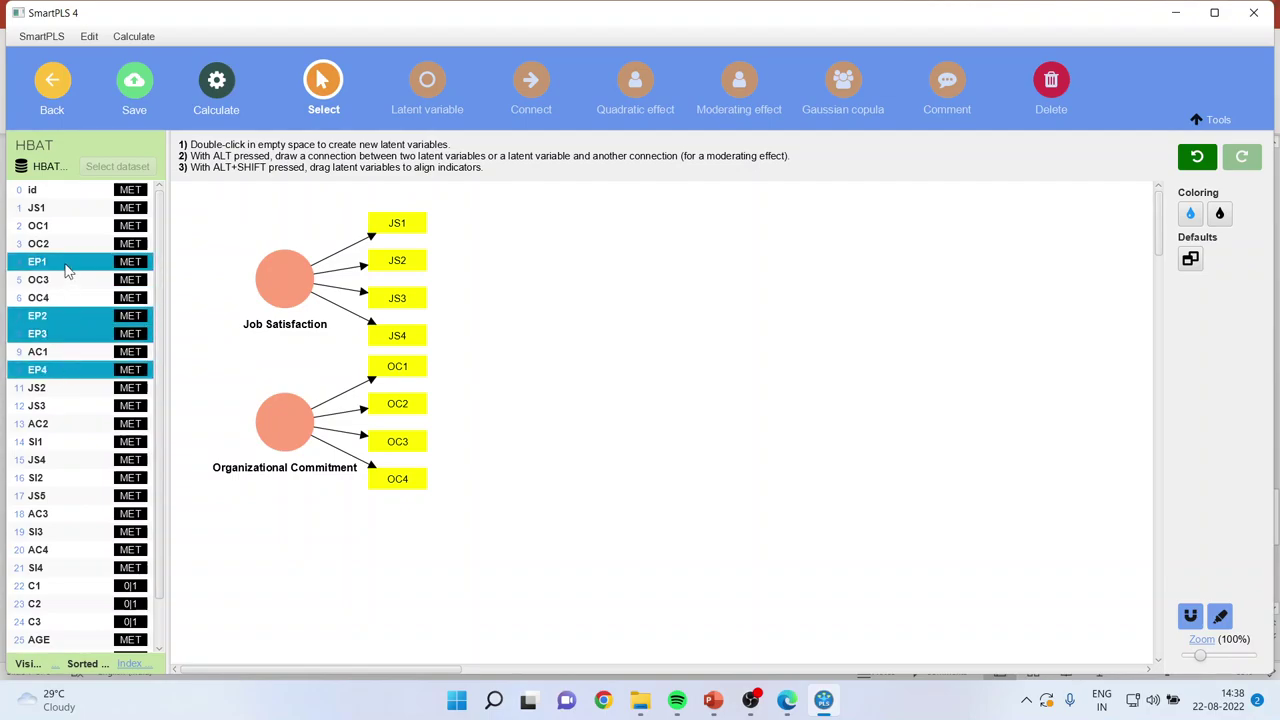
pyautogui.doubleClick(588, 418)
pyautogui.write('EP')
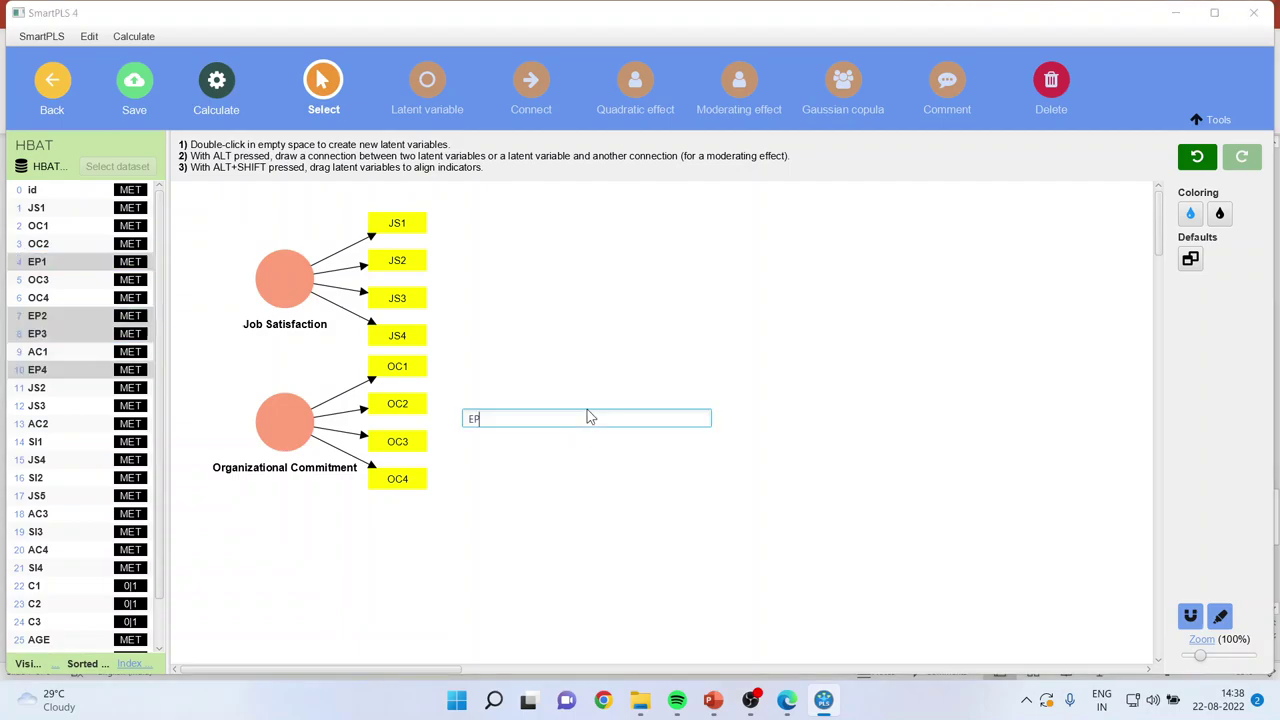
pyautogui.press('BackSpace')
pyautogui.press('BackSpace')
pyautogui.write('Env')
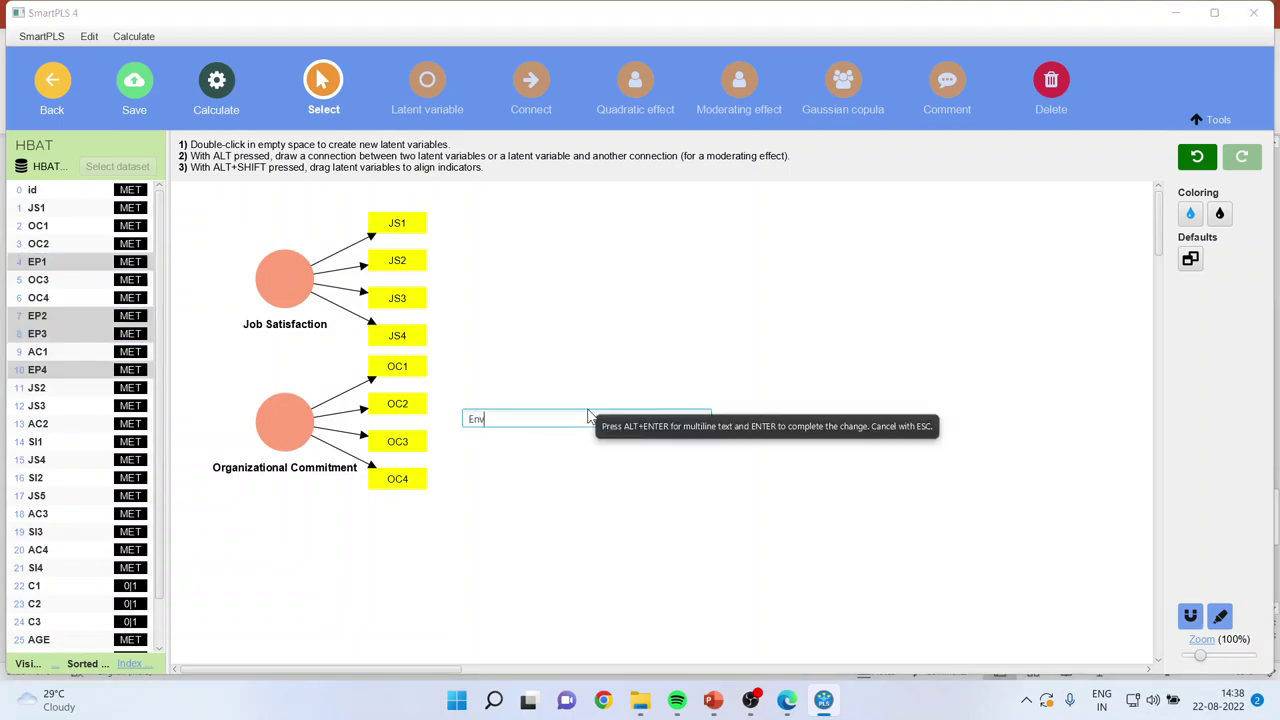
pyautogui.write('ironmental Perception')
pyautogui.press('Return')
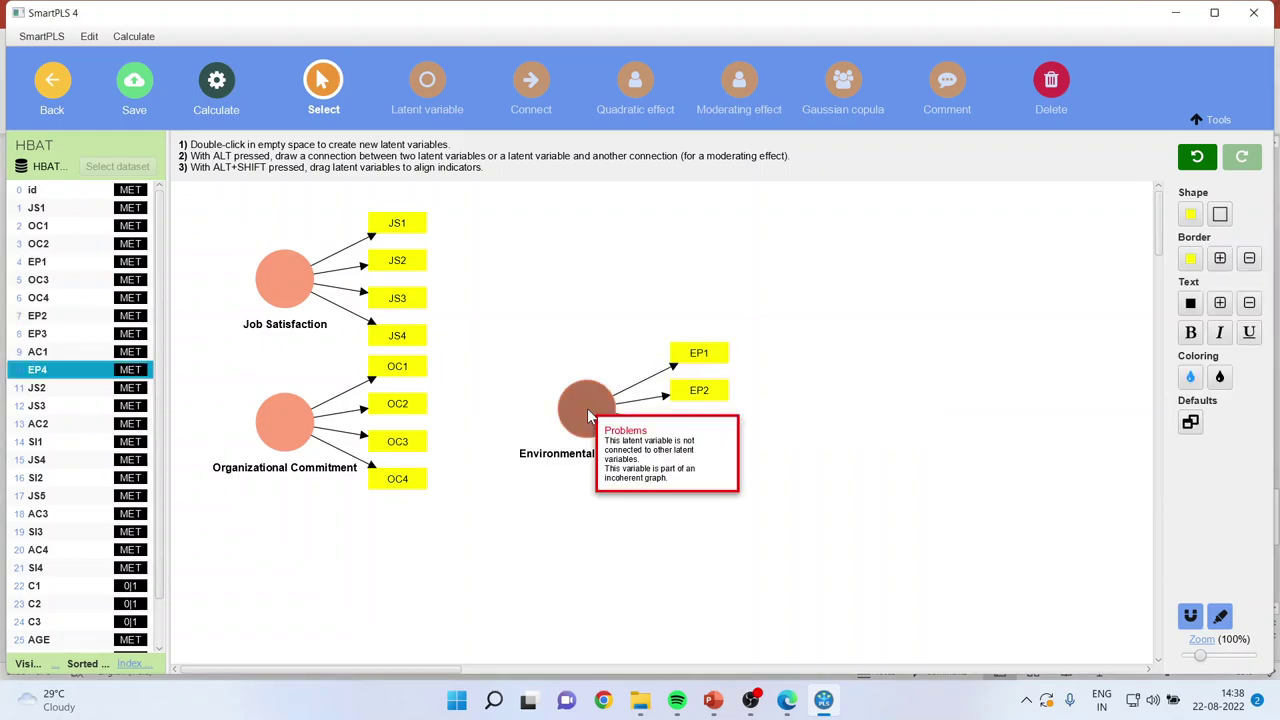
pyautogui.moveTo(593, 412); pyautogui.dragTo(290, 567)
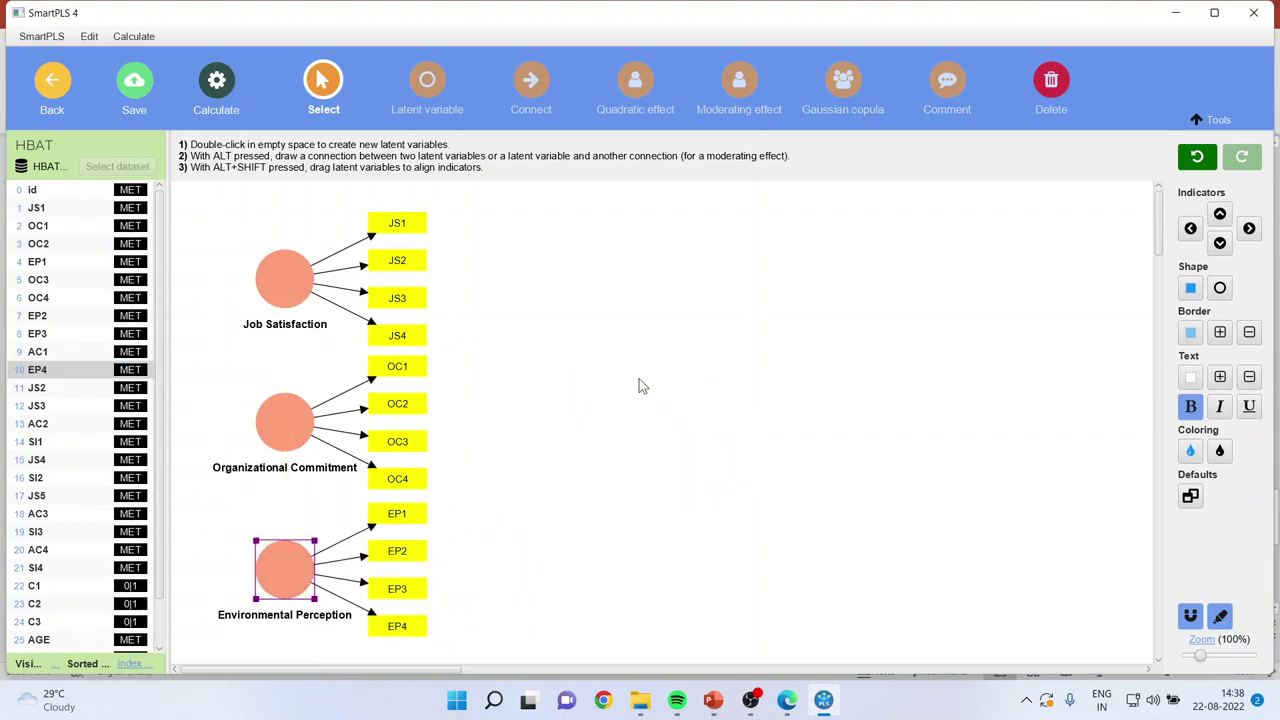
# Step: Create a 'Co-workers' construct from AC1–AC4 and shift it slightly left
pyautogui.click(55, 357)
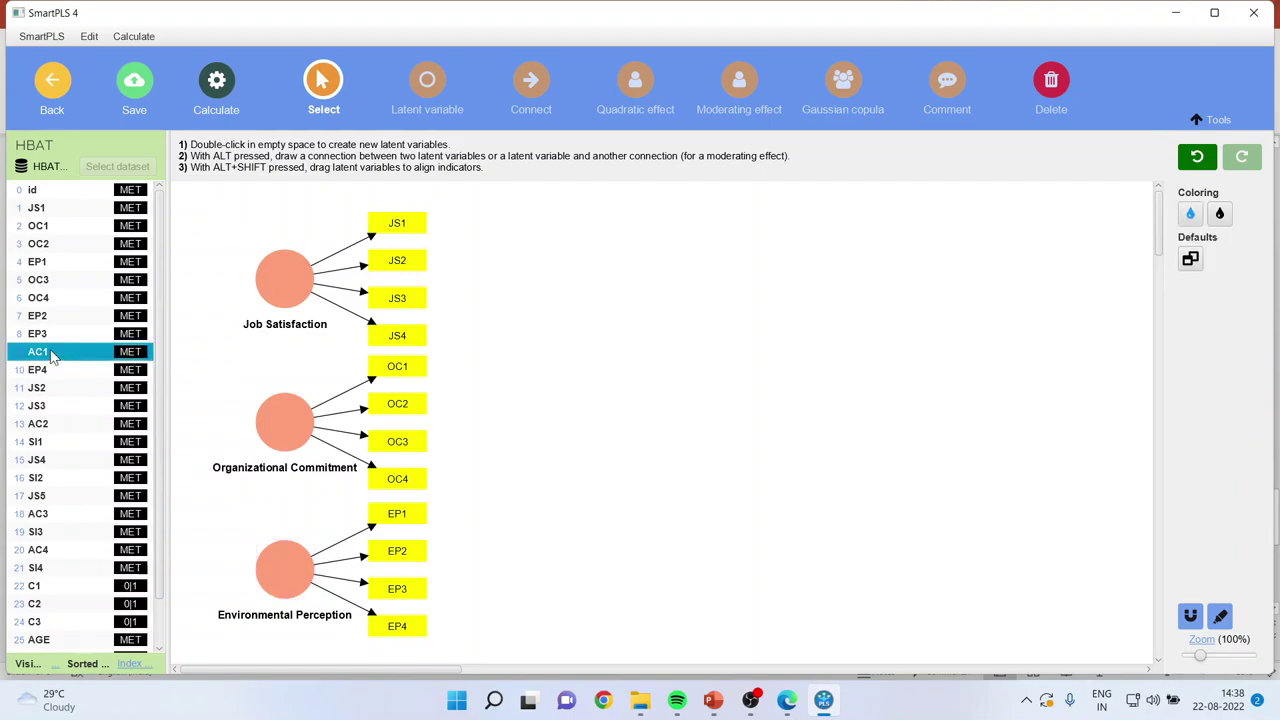
pyautogui.keyDown('ctrl'); pyautogui.click(56, 424); pyautogui.keyUp('ctrl')
pyautogui.keyDown('ctrl'); pyautogui.click(57, 514); pyautogui.keyUp('ctrl')
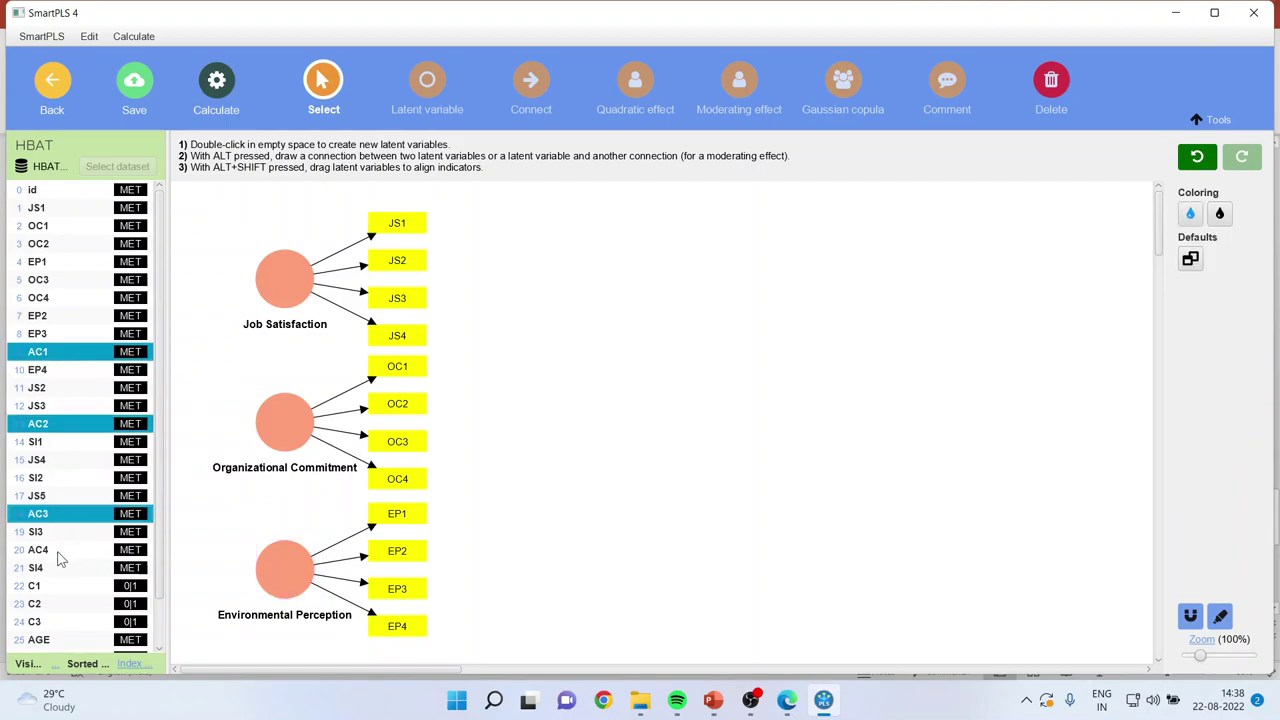
pyautogui.keyDown('ctrl'); pyautogui.click(58, 551); pyautogui.keyUp('ctrl')
pyautogui.moveTo(60, 363); pyautogui.dragTo(614, 352)
pyautogui.press('BackSpace')
pyautogui.press('BackSpace')
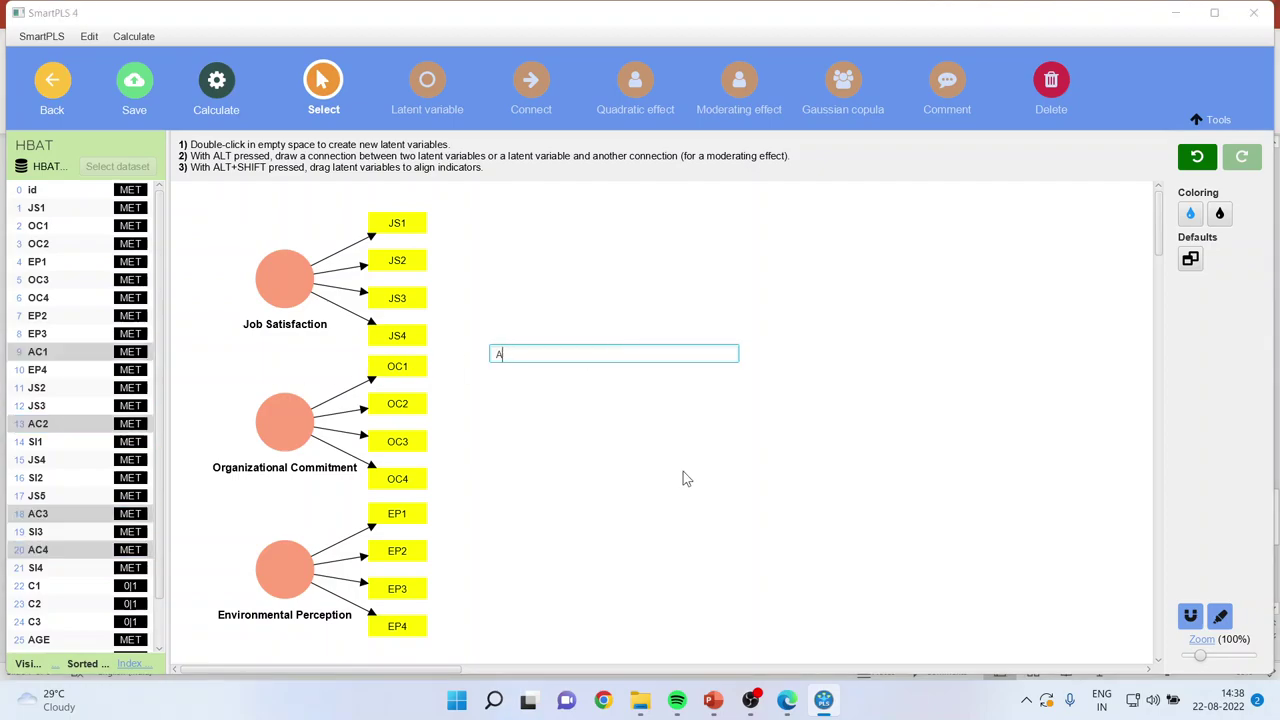
pyautogui.write('Co-workers')
pyautogui.press('Return')
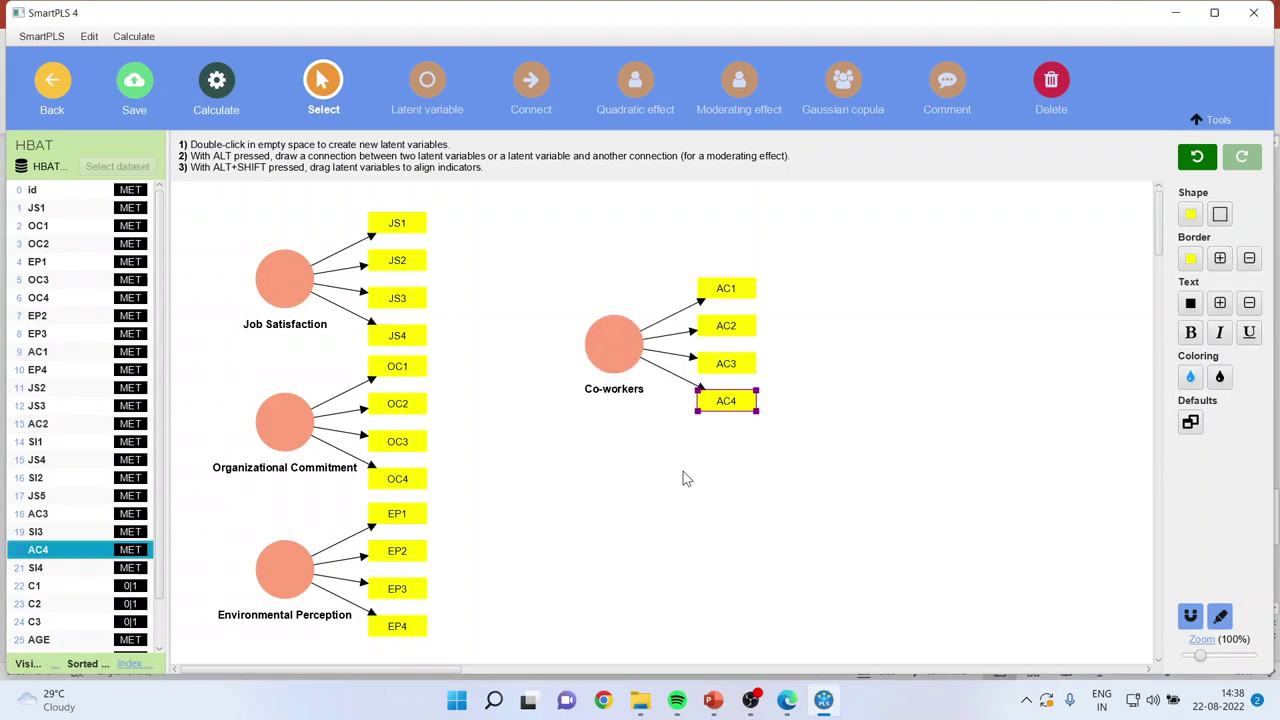
pyautogui.click(607, 346)
pyautogui.moveTo(606, 346); pyautogui.dragTo(543, 331)
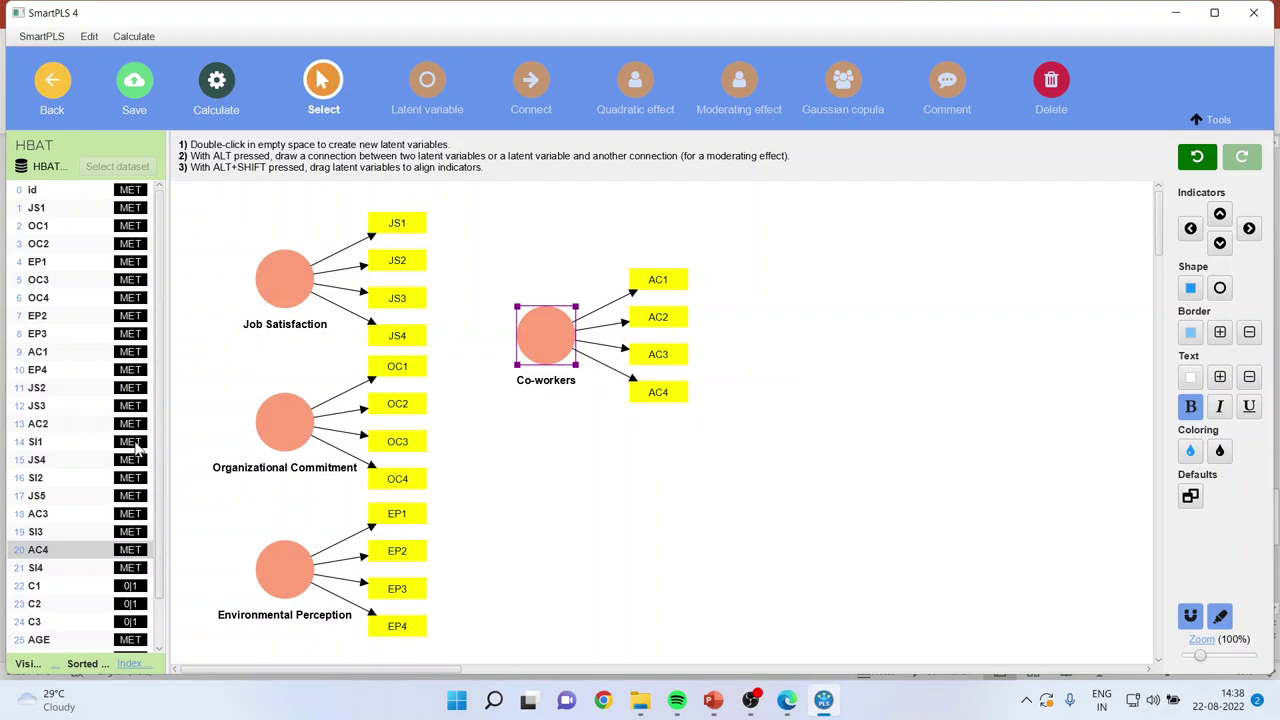
# Step: Create a 'Staying Intention' construct from SI1–SI4 and zoom the view to 85%
pyautogui.click(44, 445)
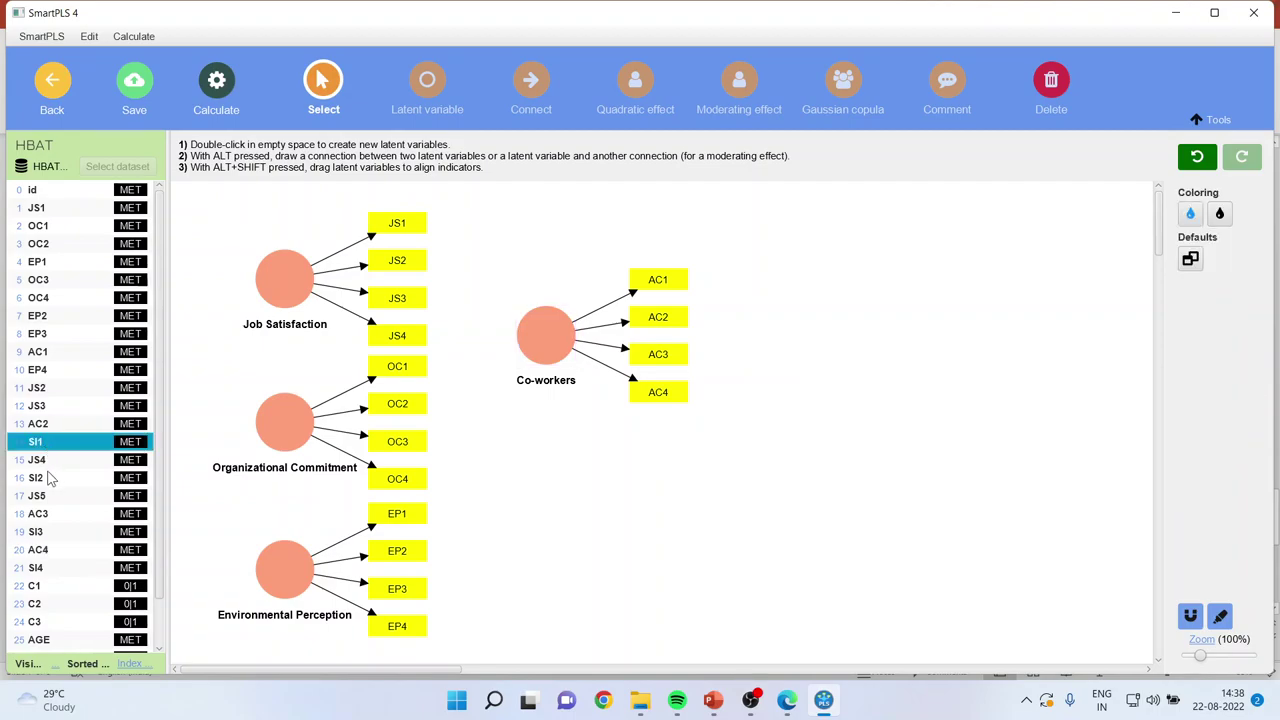
pyautogui.keyDown('ctrl'); pyautogui.click(52, 479); pyautogui.keyUp('ctrl')
pyautogui.keyDown('ctrl'); pyautogui.click(57, 532); pyautogui.keyUp('ctrl')
pyautogui.keyDown('ctrl'); pyautogui.click(56, 569); pyautogui.keyUp('ctrl')
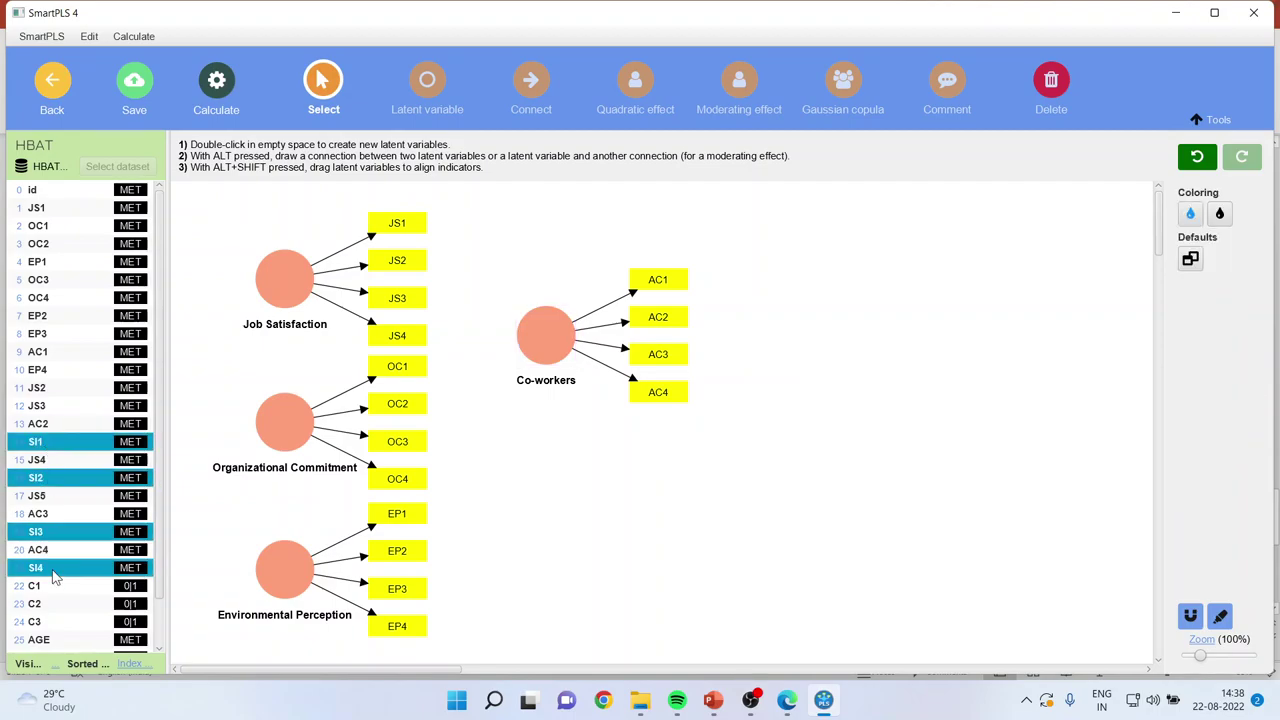
pyautogui.doubleClick(840, 421)
pyautogui.write('Stayi')
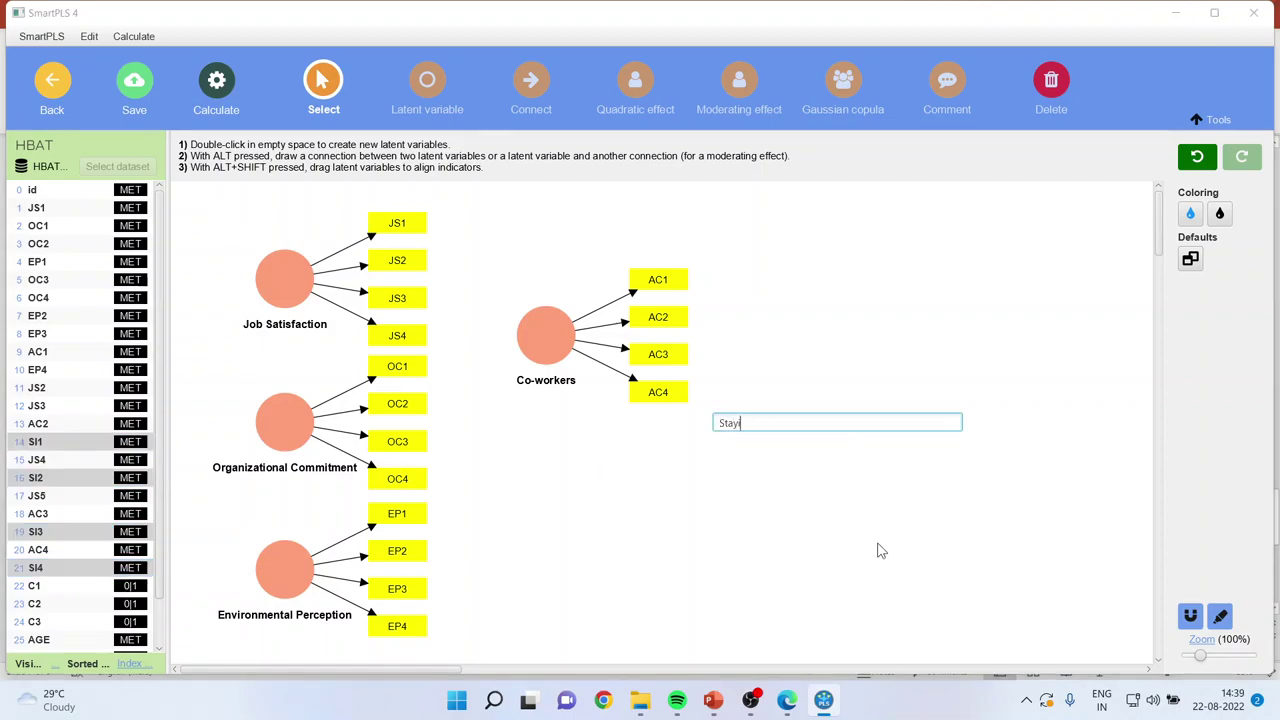
pyautogui.write('ng Intention')
pyautogui.press('Return')
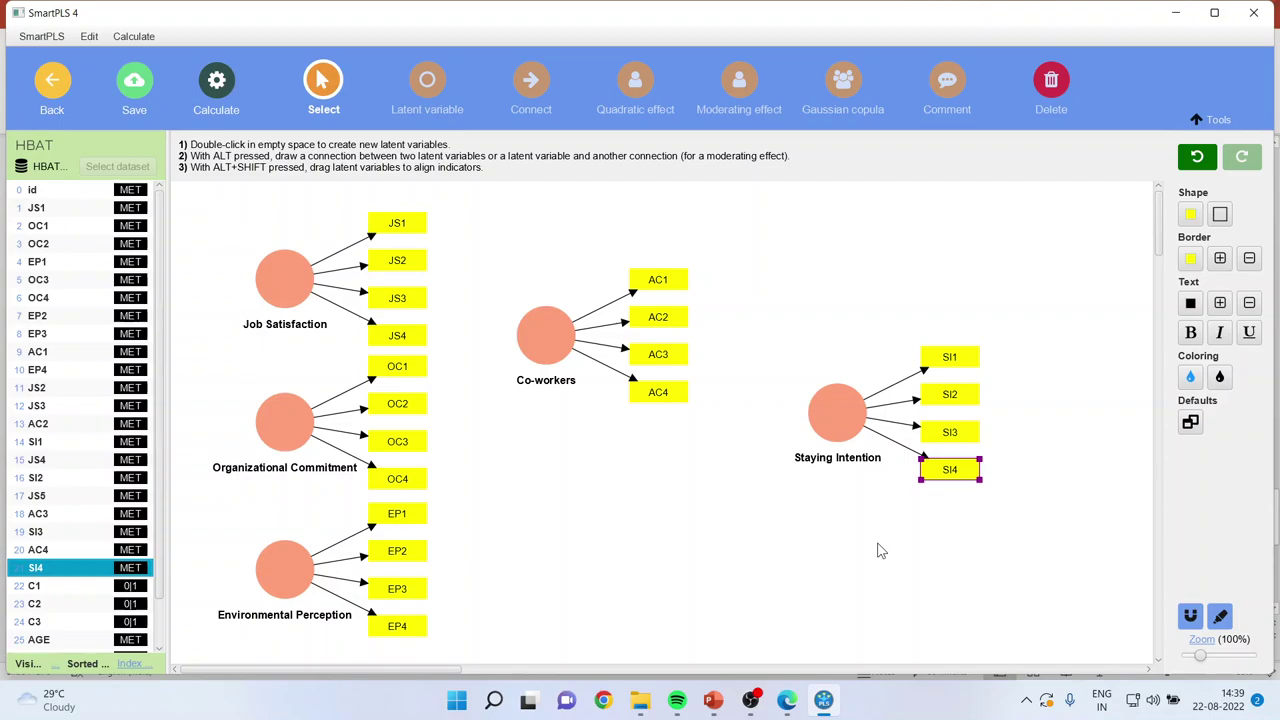
pyautogui.moveTo(1201, 655); pyautogui.dragTo(1199, 657)
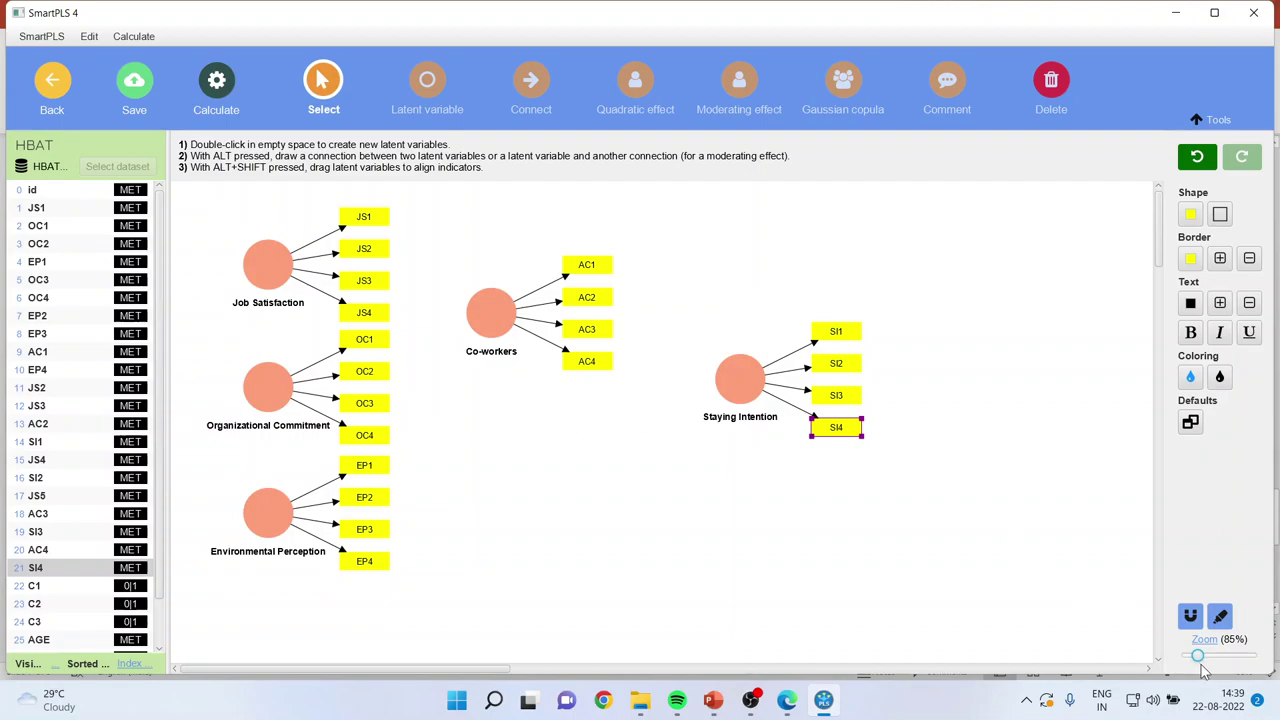
# Step: Zoom out, line Co-workers up under Environmental Perception, and lower Staying Intention toward the middle
pyautogui.moveTo(1199, 657)
pyautogui.mouseDown()
pyautogui.moveTo(1228, 658)
pyautogui.moveTo(1195, 658)
pyautogui.mouseUp()
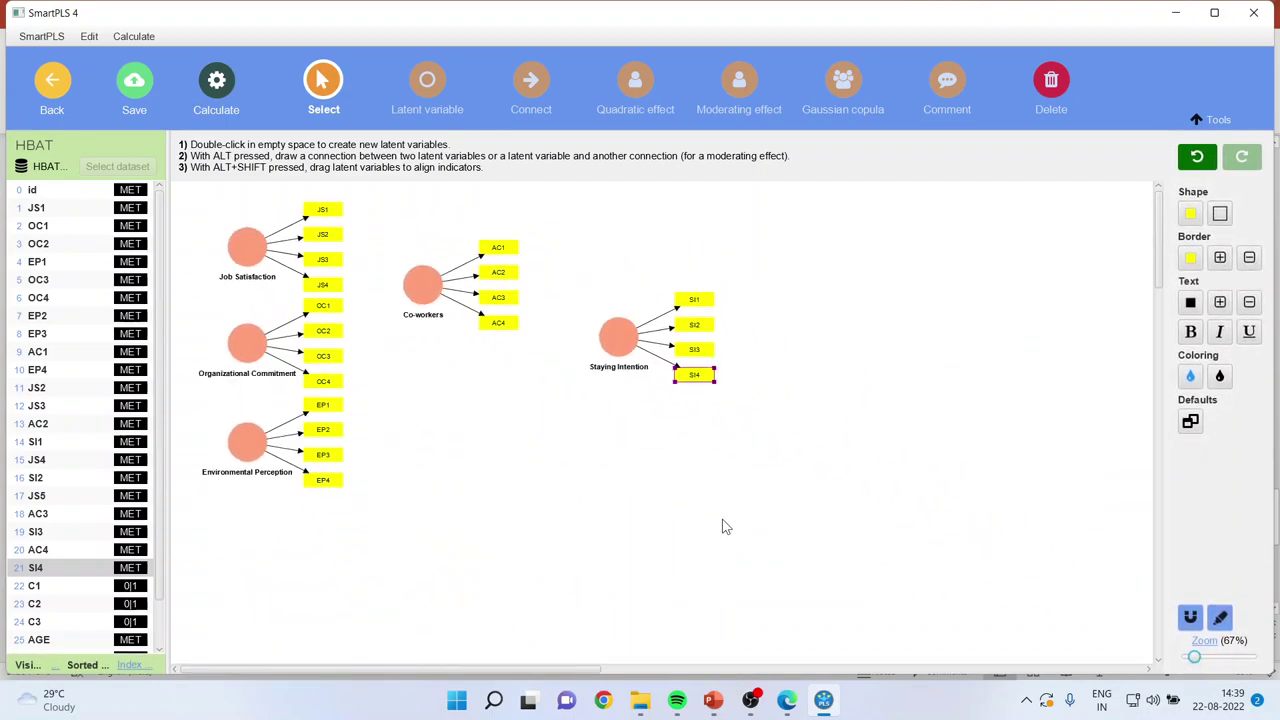
pyautogui.moveTo(420, 304); pyautogui.dragTo(405, 481)
pyautogui.moveTo(255, 572)
pyautogui.mouseDown()
pyautogui.moveTo(229, 570)
pyautogui.moveTo(246, 566)
pyautogui.mouseUp()
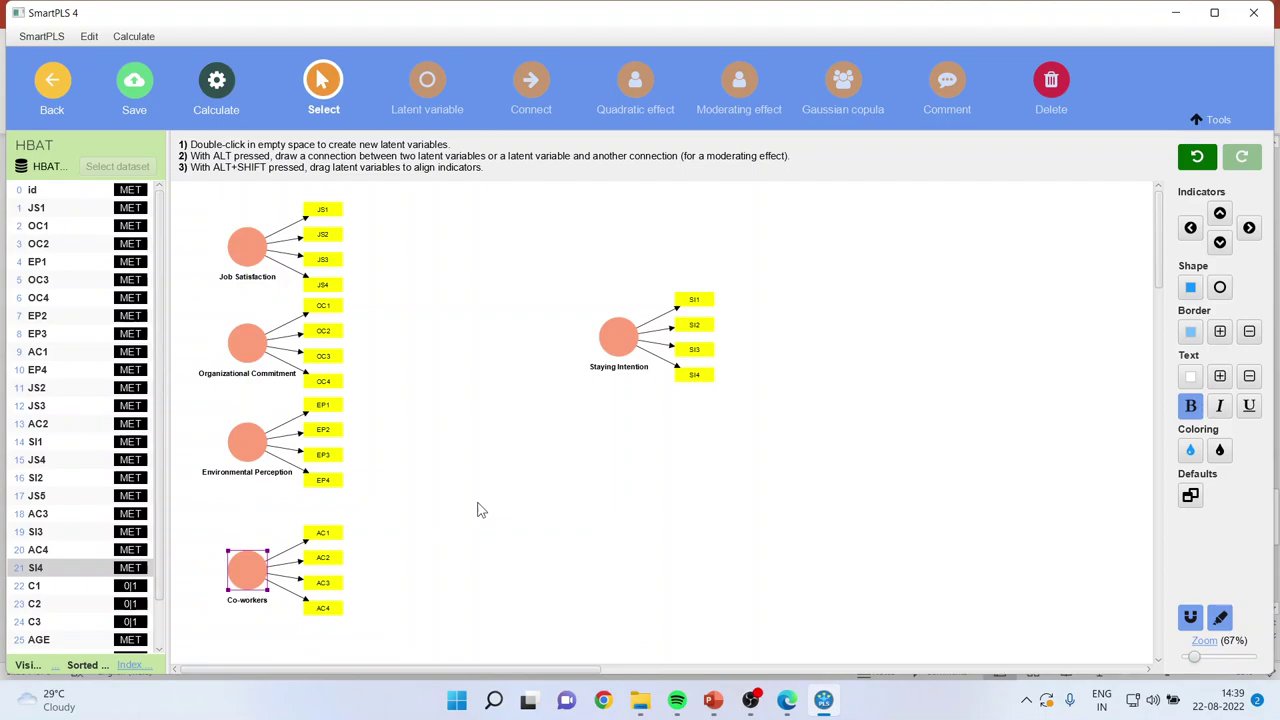
pyautogui.moveTo(614, 355); pyautogui.dragTo(664, 418)
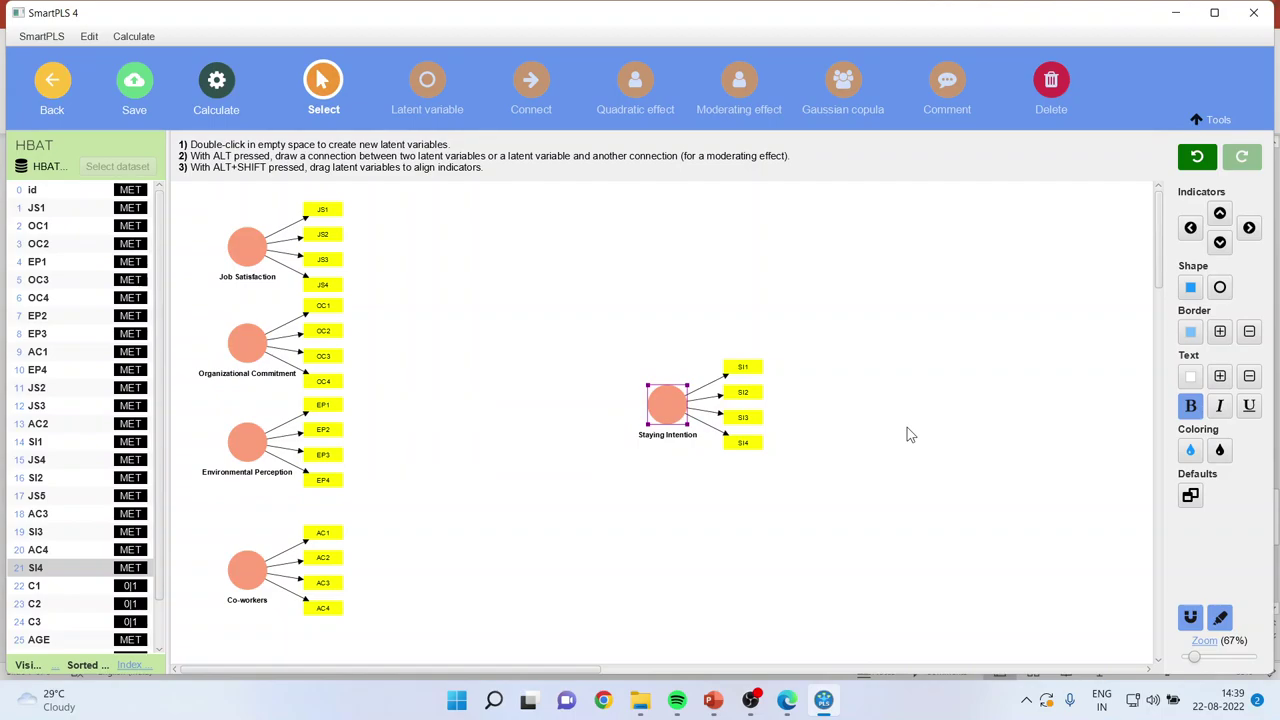
# Step: Put the indicators on the left of Staying Intention, Job Satisfaction, Organizational Commitment, Environmental Perception and Co-workers
pyautogui.moveTo(663, 410)
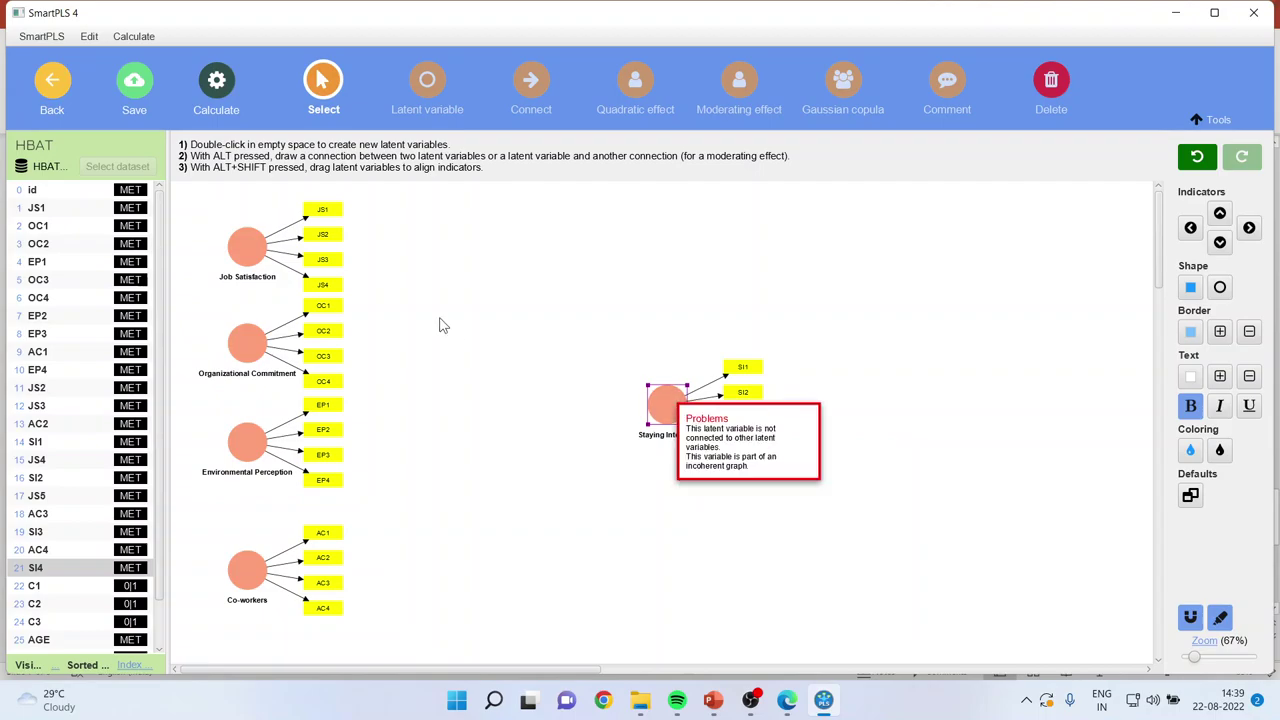
pyautogui.rightClick(663, 410)
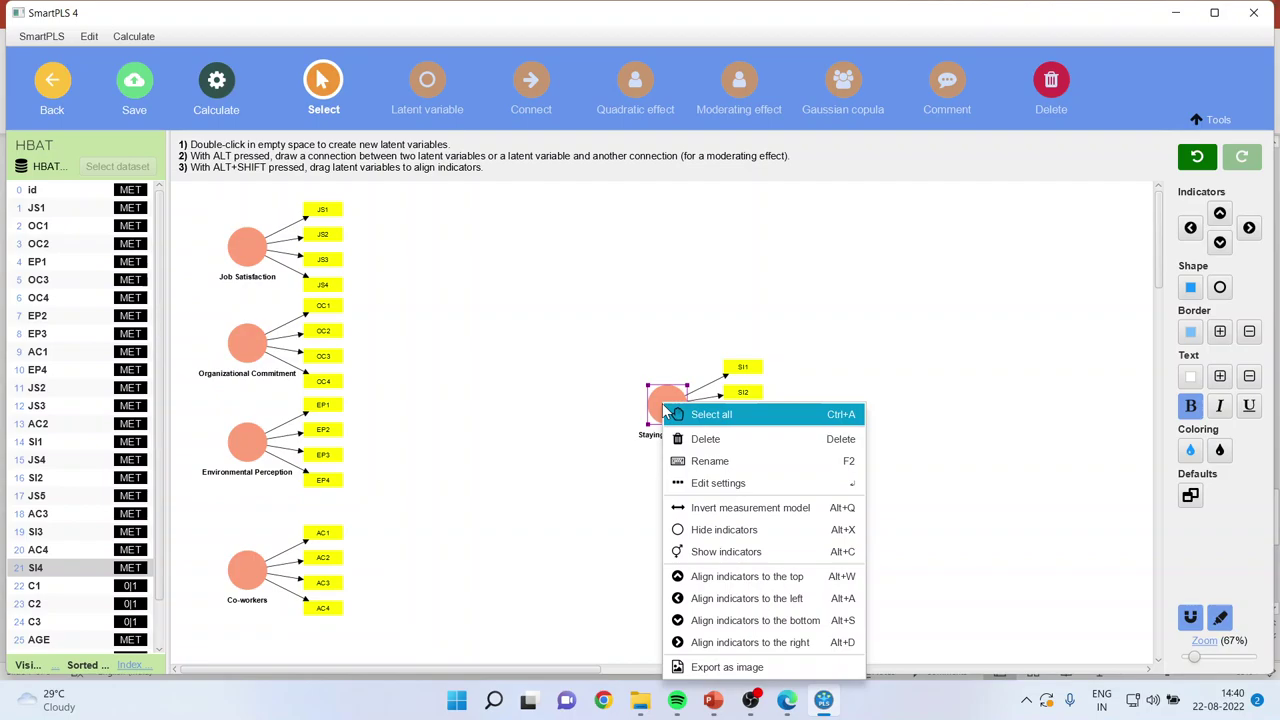
pyautogui.click(791, 611)
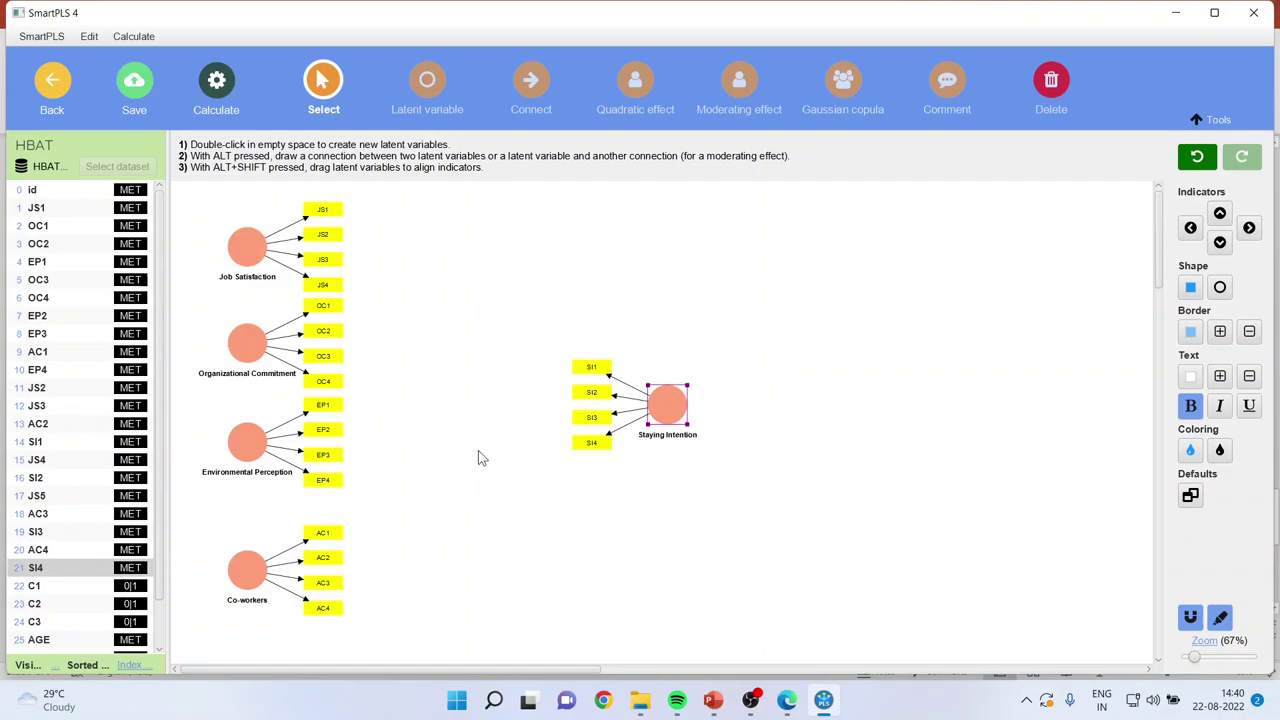
pyautogui.click(248, 252)
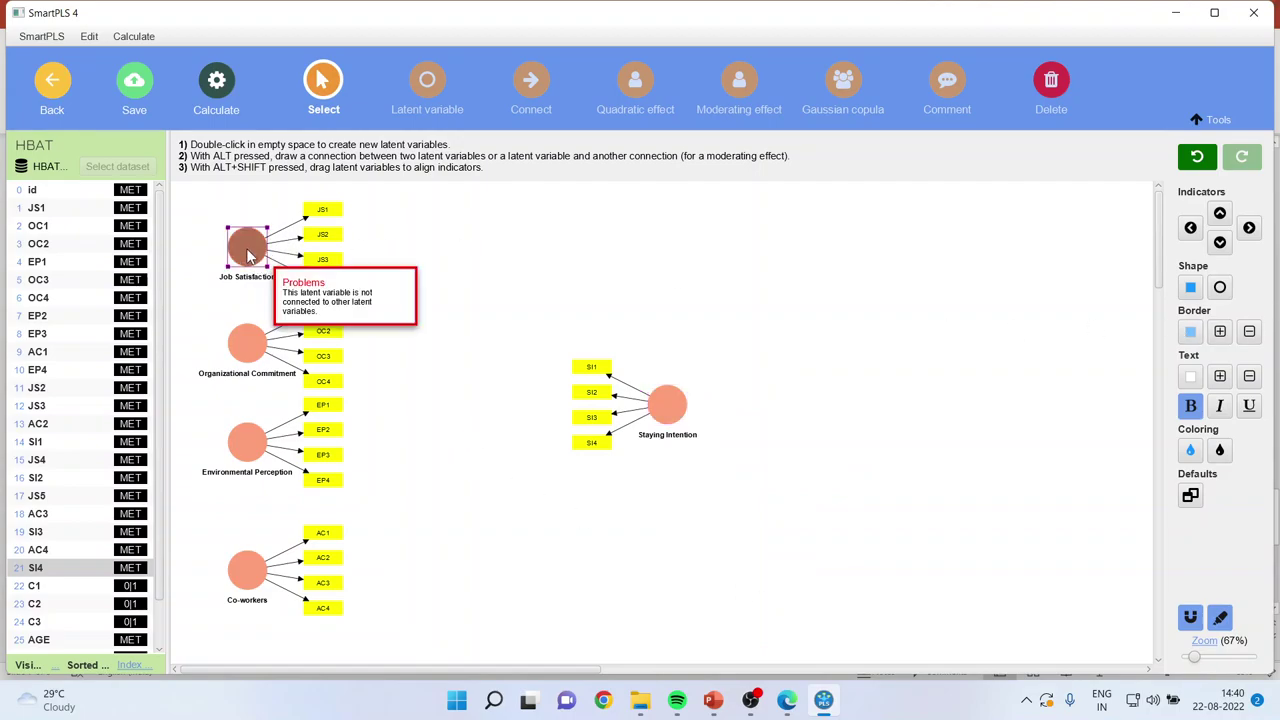
pyautogui.click(1190, 228)
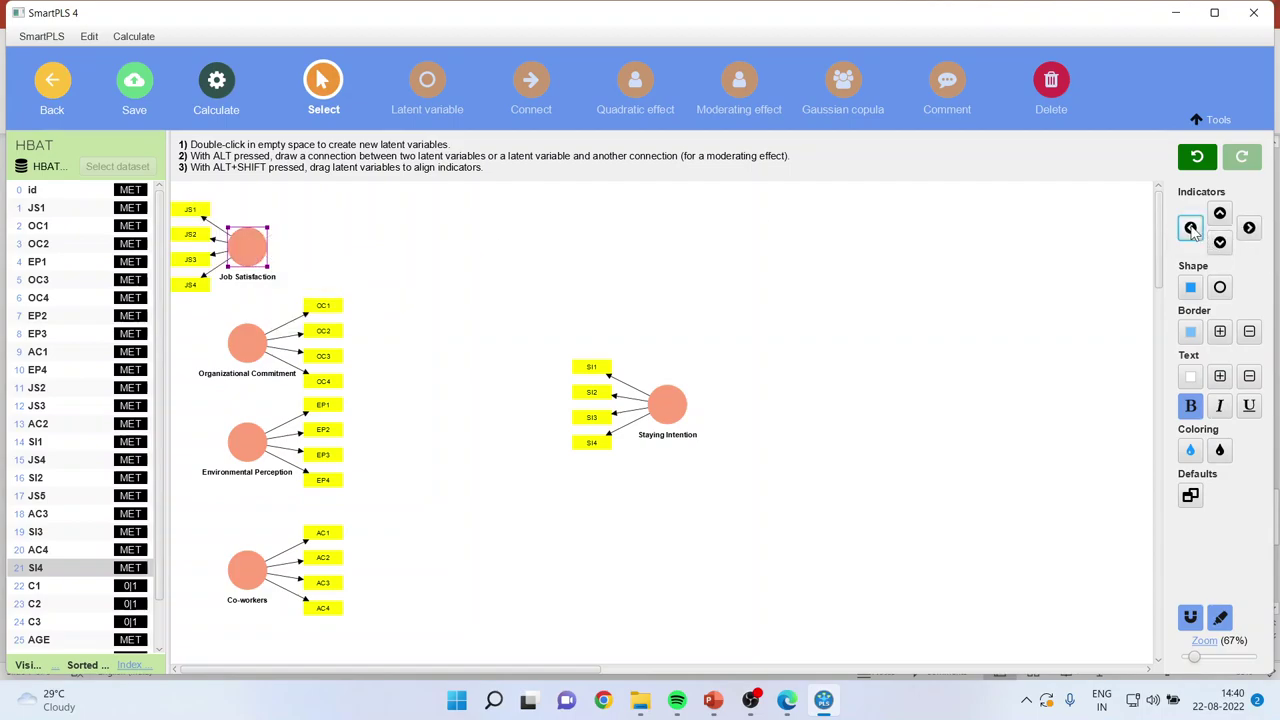
pyautogui.click(262, 350)
pyautogui.click(1190, 228)
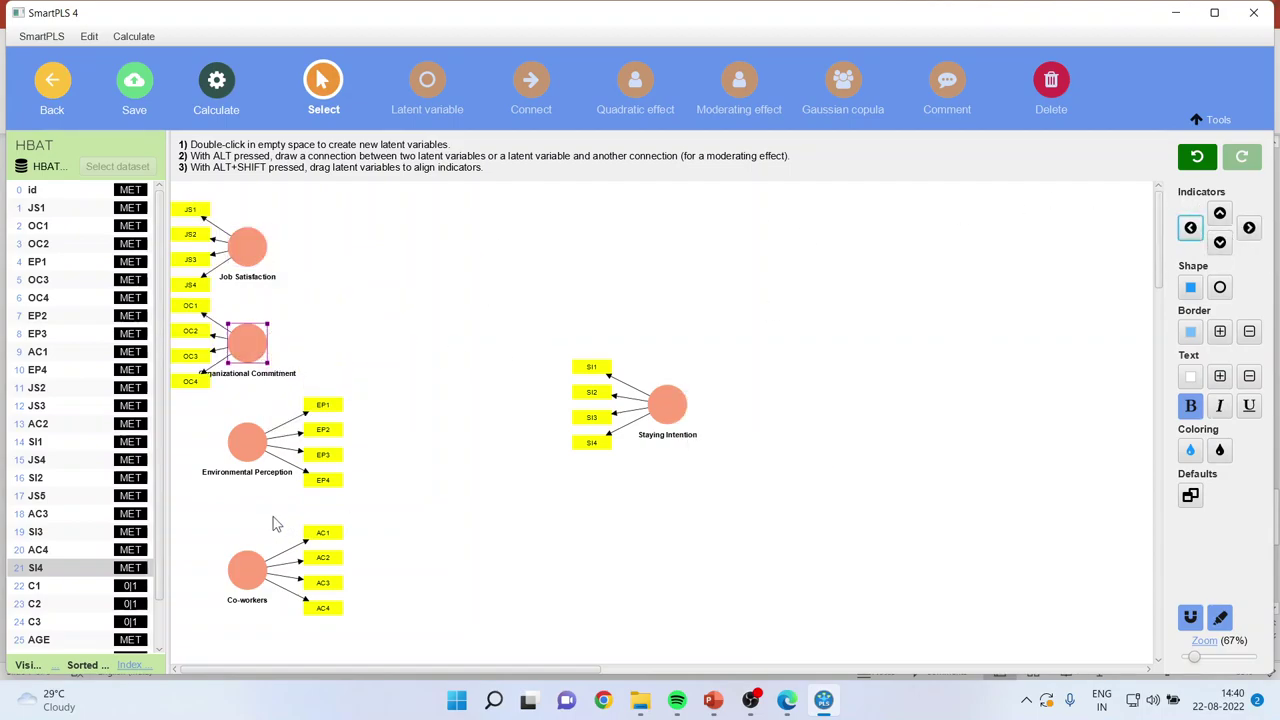
pyautogui.click(253, 452)
pyautogui.click(1190, 228)
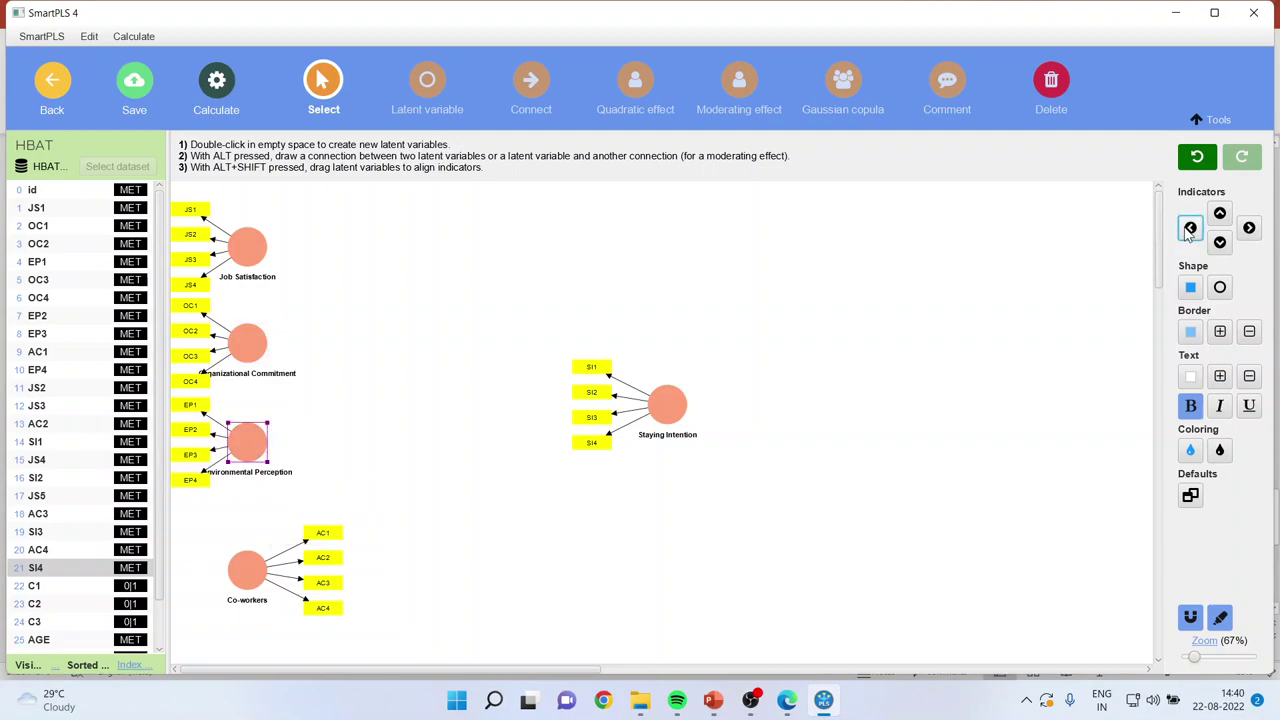
pyautogui.click(255, 568)
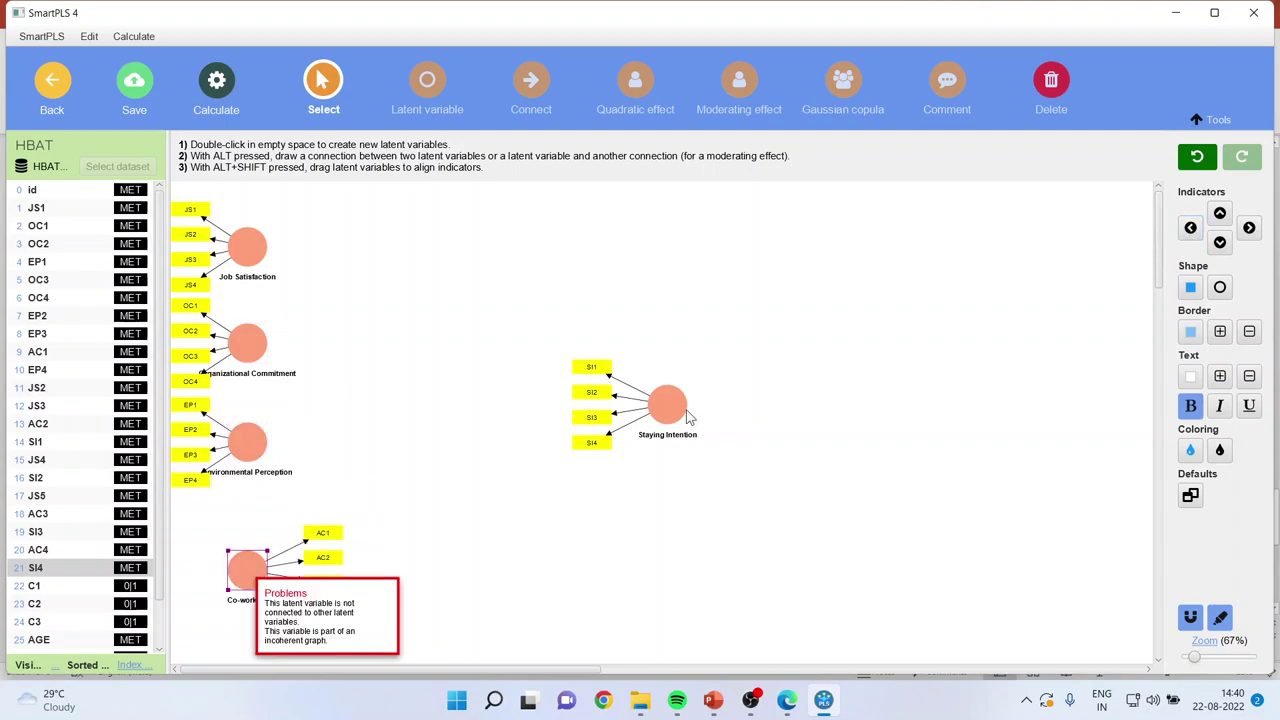
pyautogui.click(1190, 228)
# Step: Shift the four predictor constructs slightly right so they line up
pyautogui.moveTo(248, 246); pyautogui.dragTo(293, 243)
pyautogui.moveTo(251, 343); pyautogui.dragTo(297, 350)
pyautogui.moveTo(256, 447); pyautogui.dragTo(301, 461)
pyautogui.moveTo(233, 578); pyautogui.dragTo(279, 570)
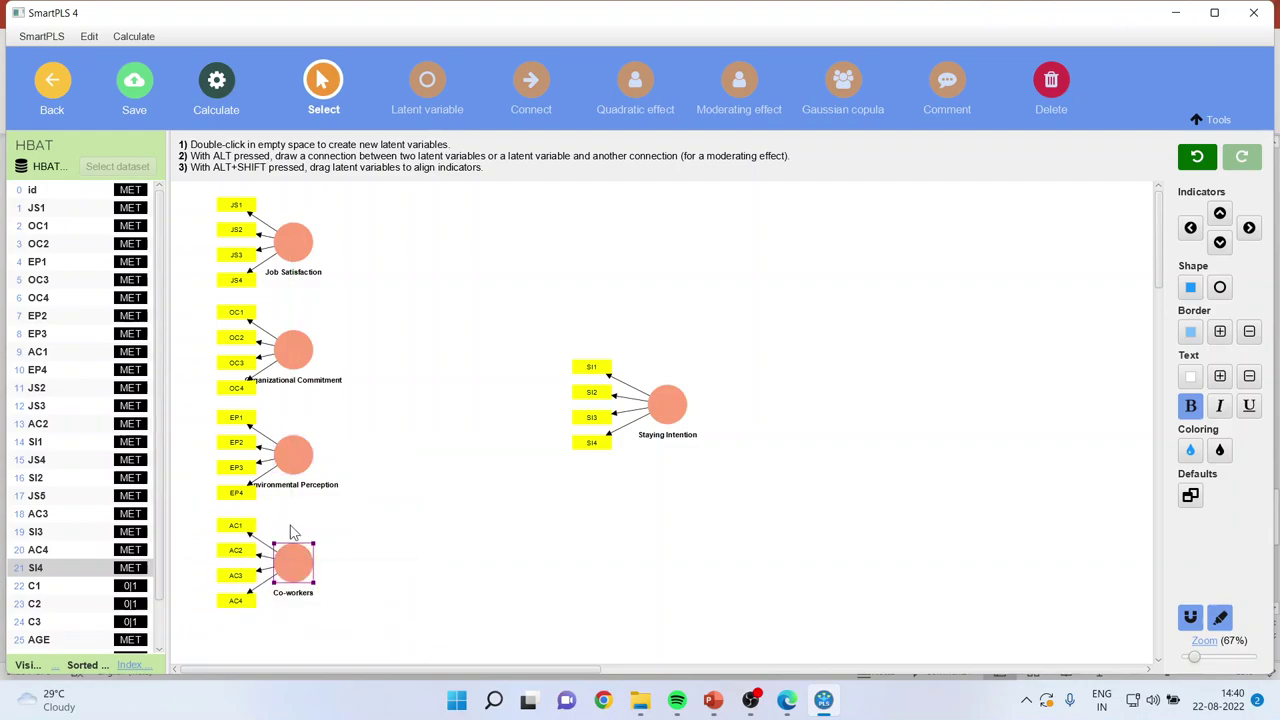
# Step: Align Staying Intention's SI1–SI4 indicators to its right and move it up and left
pyautogui.click(672, 404)
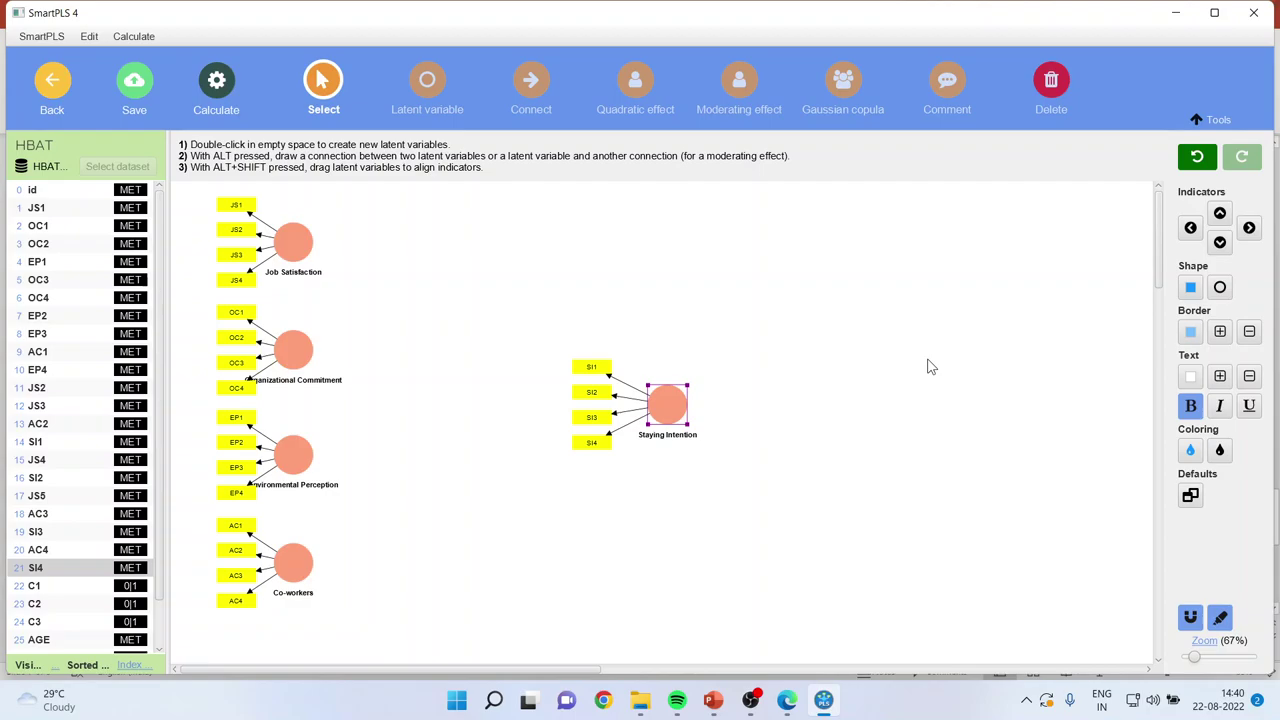
pyautogui.rightClick(668, 406)
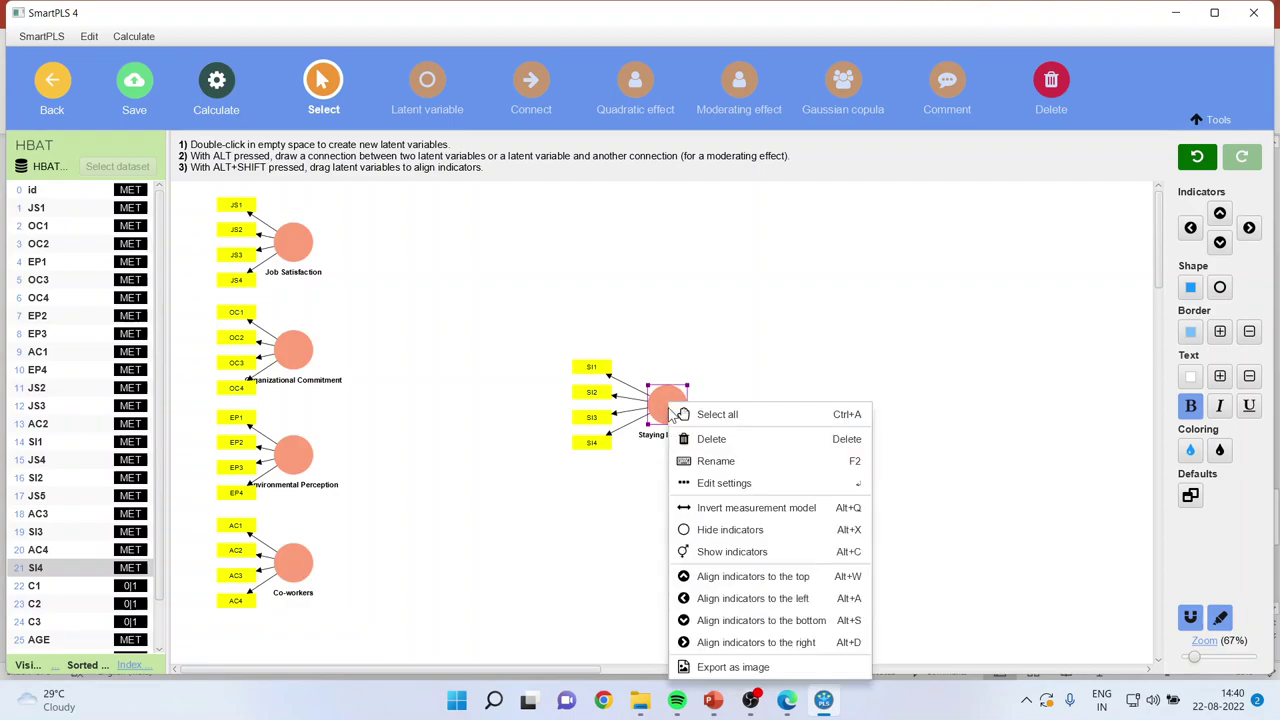
pyautogui.click(758, 642)
pyautogui.moveTo(663, 405); pyautogui.dragTo(590, 383)
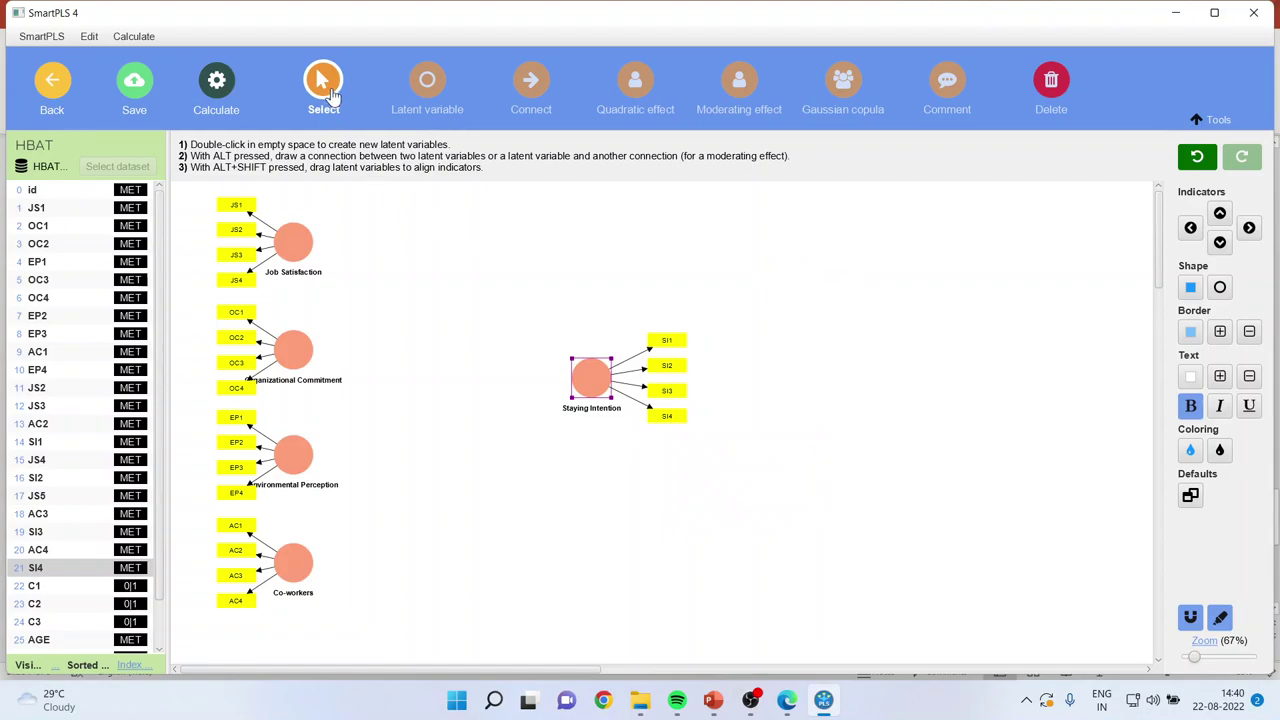
# Step: Draw paths from Job Satisfaction, Organizational Commitment, Environmental Perception and Co-workers into Staying Intention
pyautogui.click(529, 92)
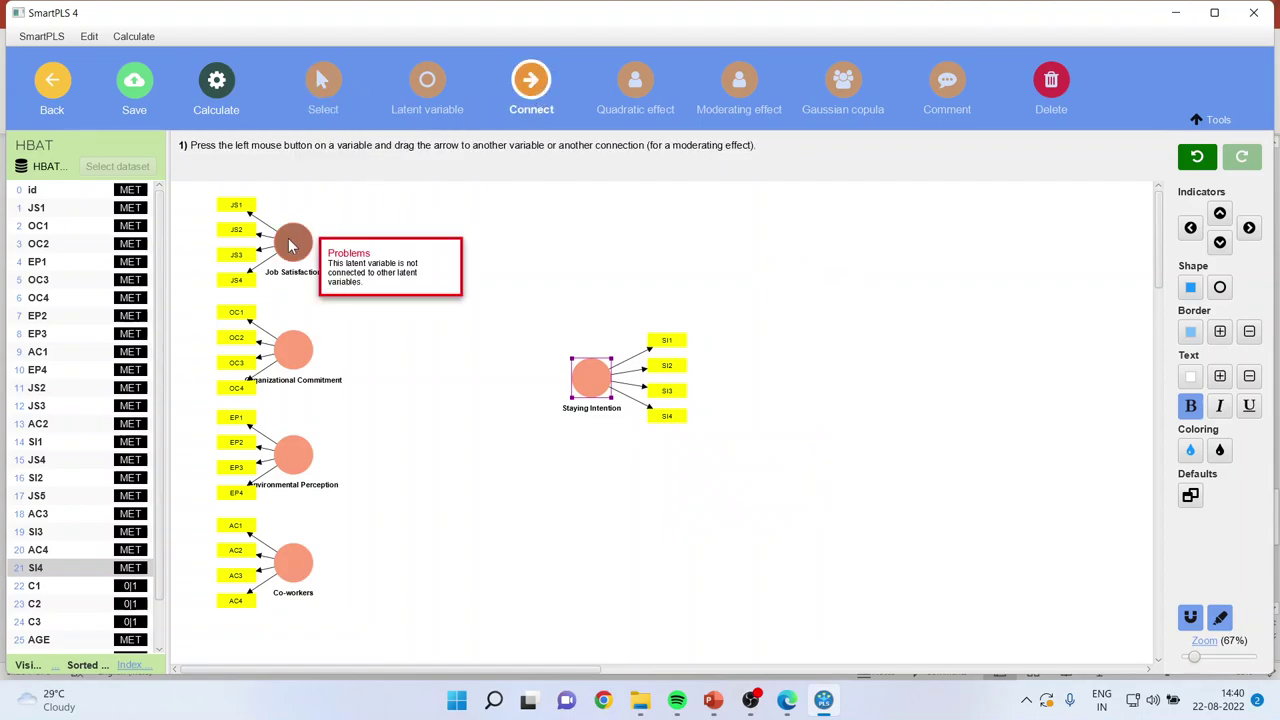
pyautogui.moveTo(297, 246); pyautogui.dragTo(591, 385)
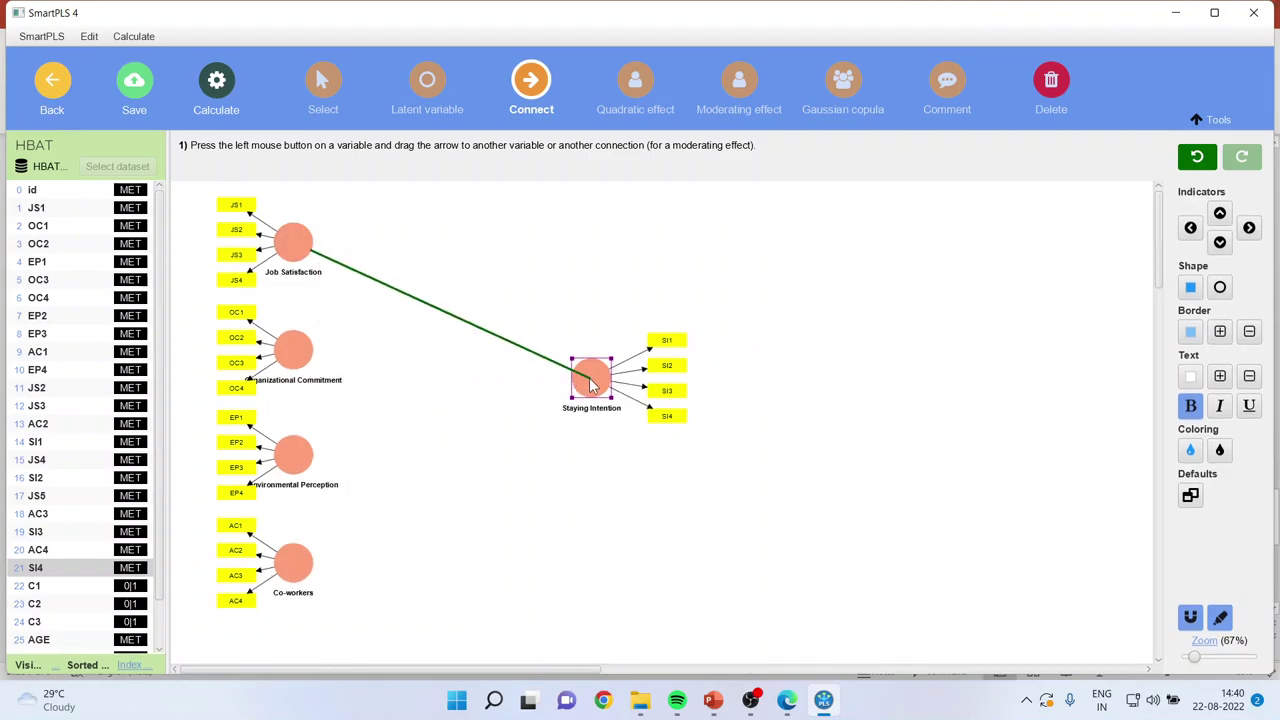
pyautogui.moveTo(591, 385); pyautogui.dragTo(592, 385)
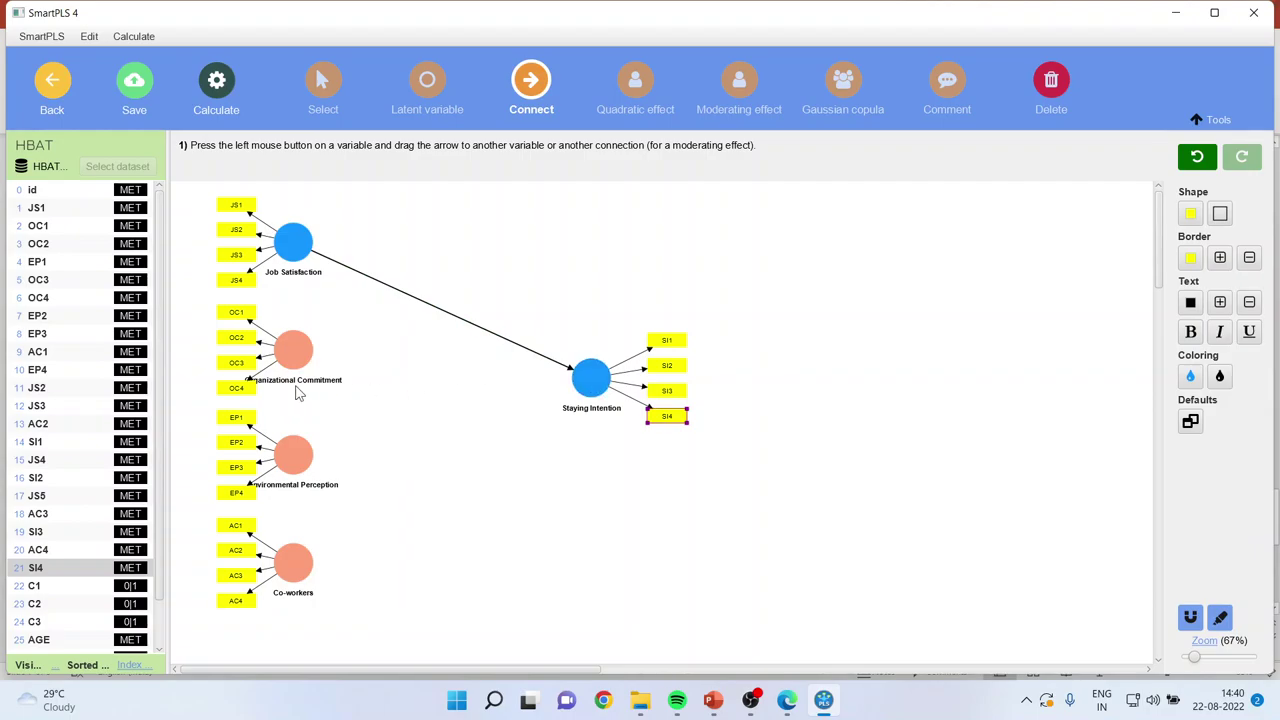
pyautogui.moveTo(305, 352); pyautogui.dragTo(582, 388)
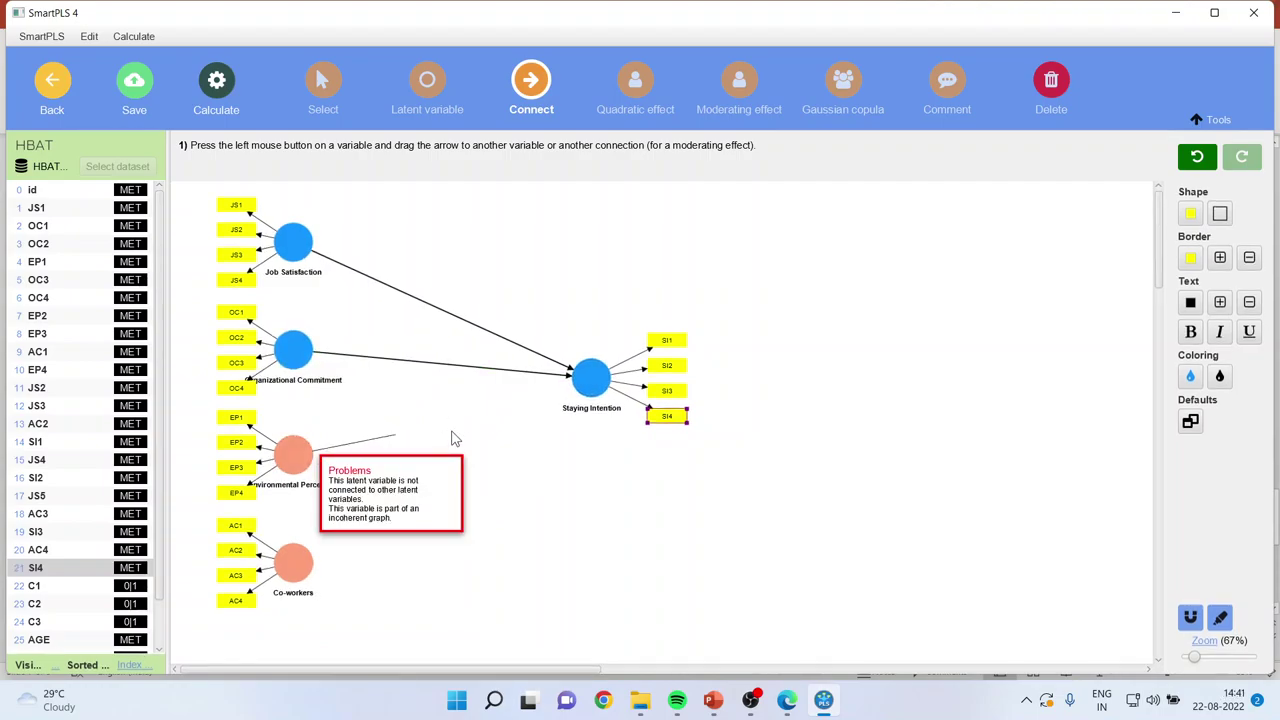
pyautogui.moveTo(293, 450); pyautogui.dragTo(582, 388)
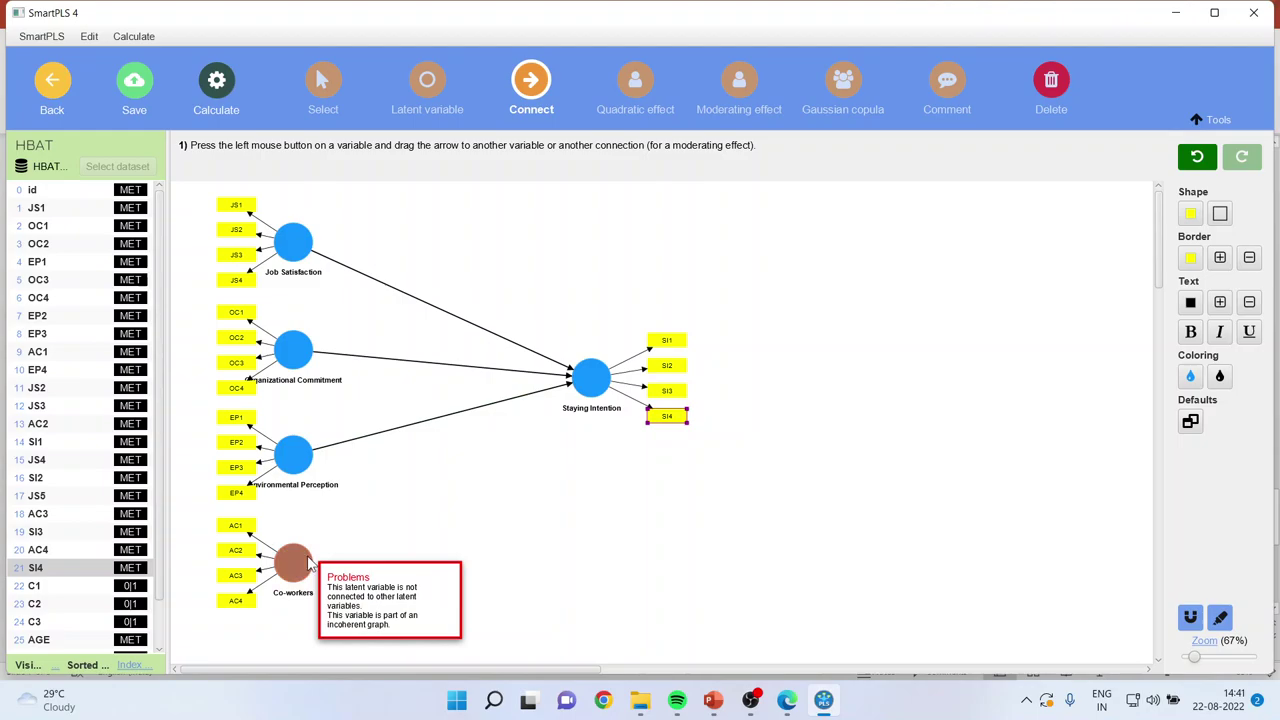
pyautogui.moveTo(300, 560); pyautogui.dragTo(588, 380)
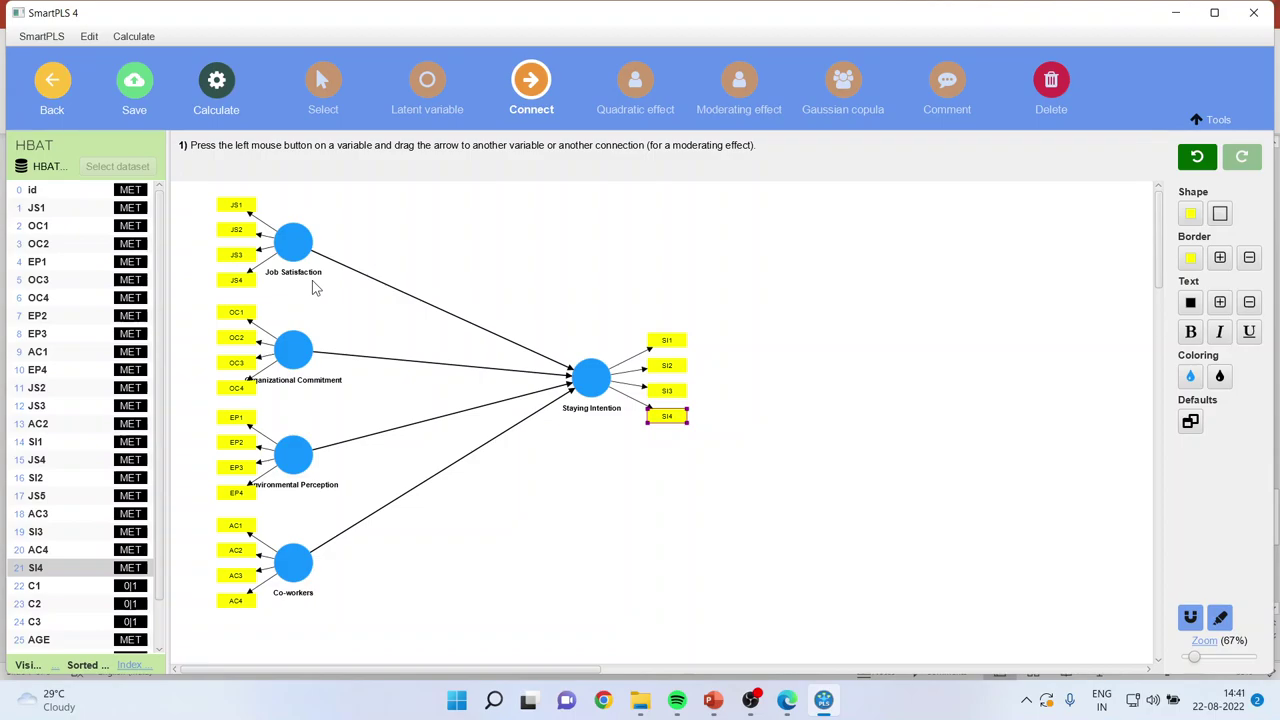
# Step: Cycle the indicator list filter through Used and Unused, then back to All
pyautogui.press('Escape')
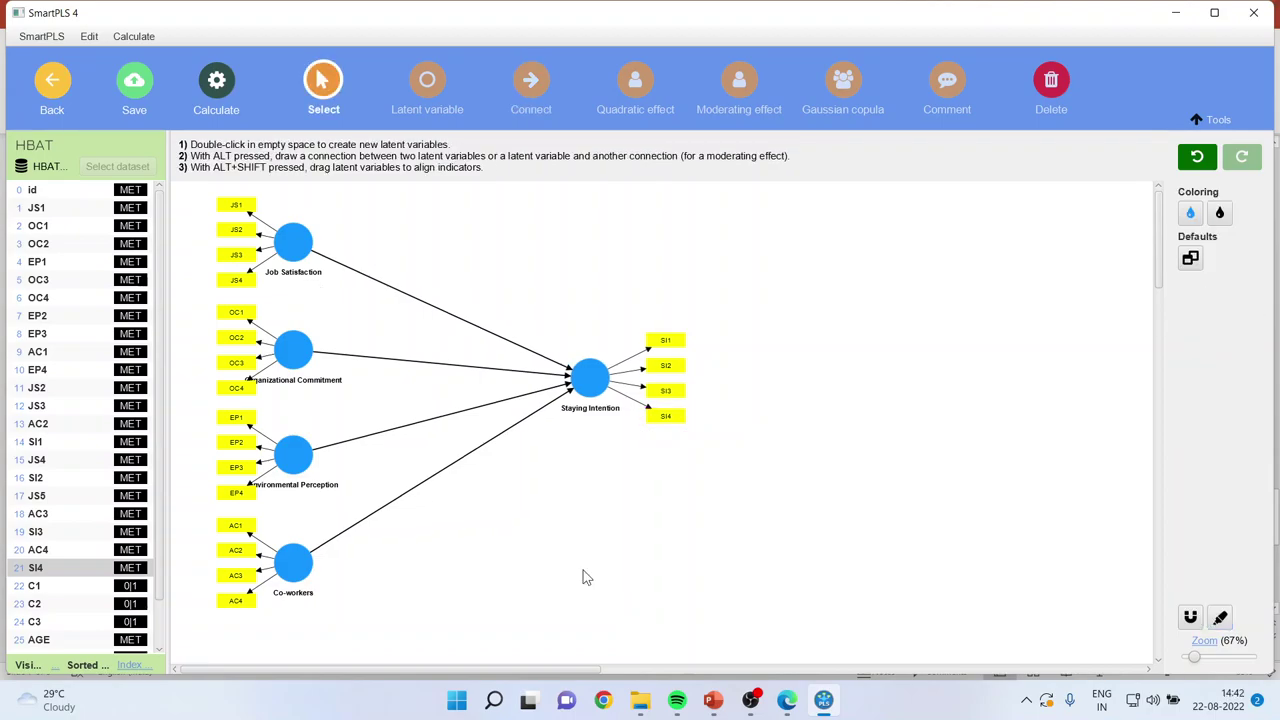
pyautogui.click(56, 666)
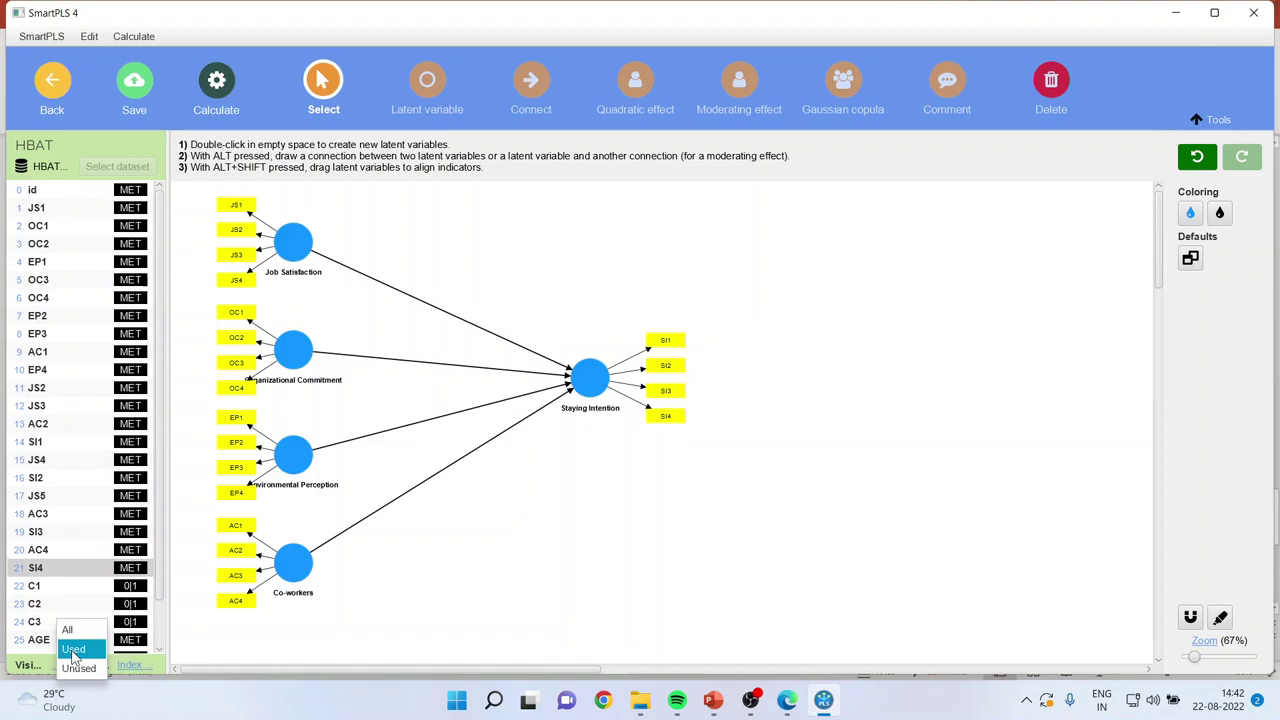
pyautogui.click(73, 650)
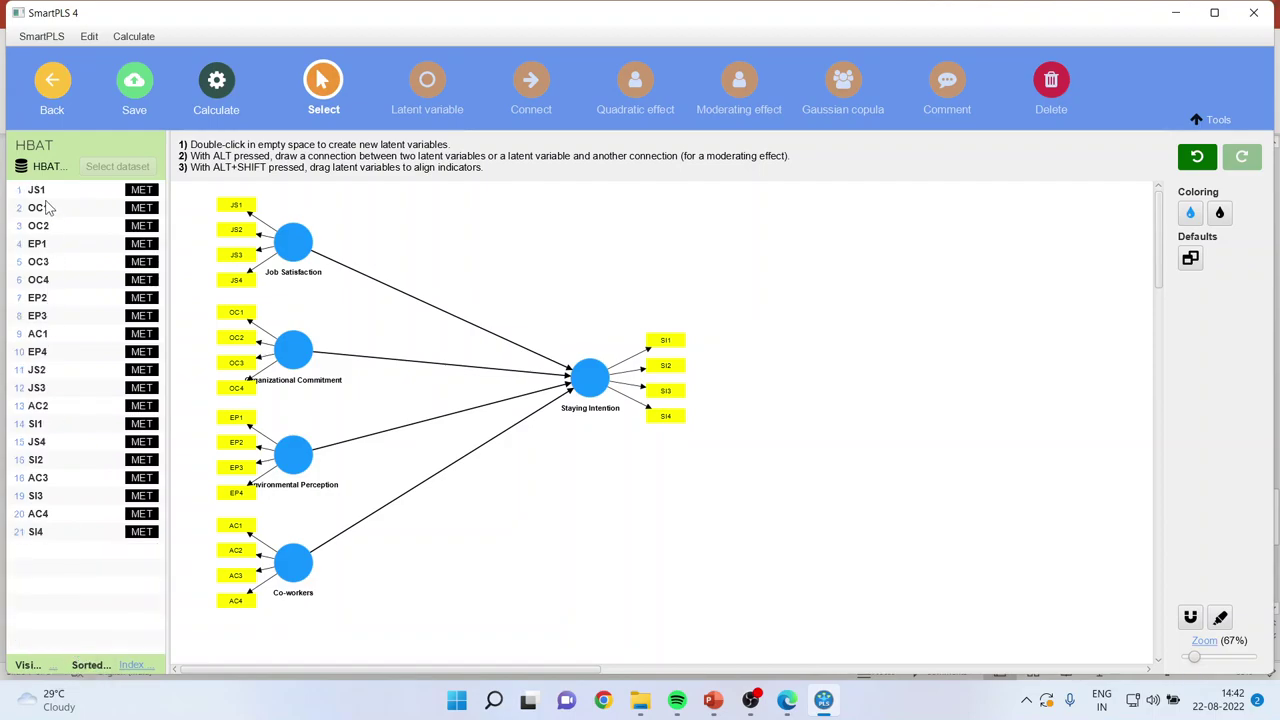
pyautogui.click(55, 665)
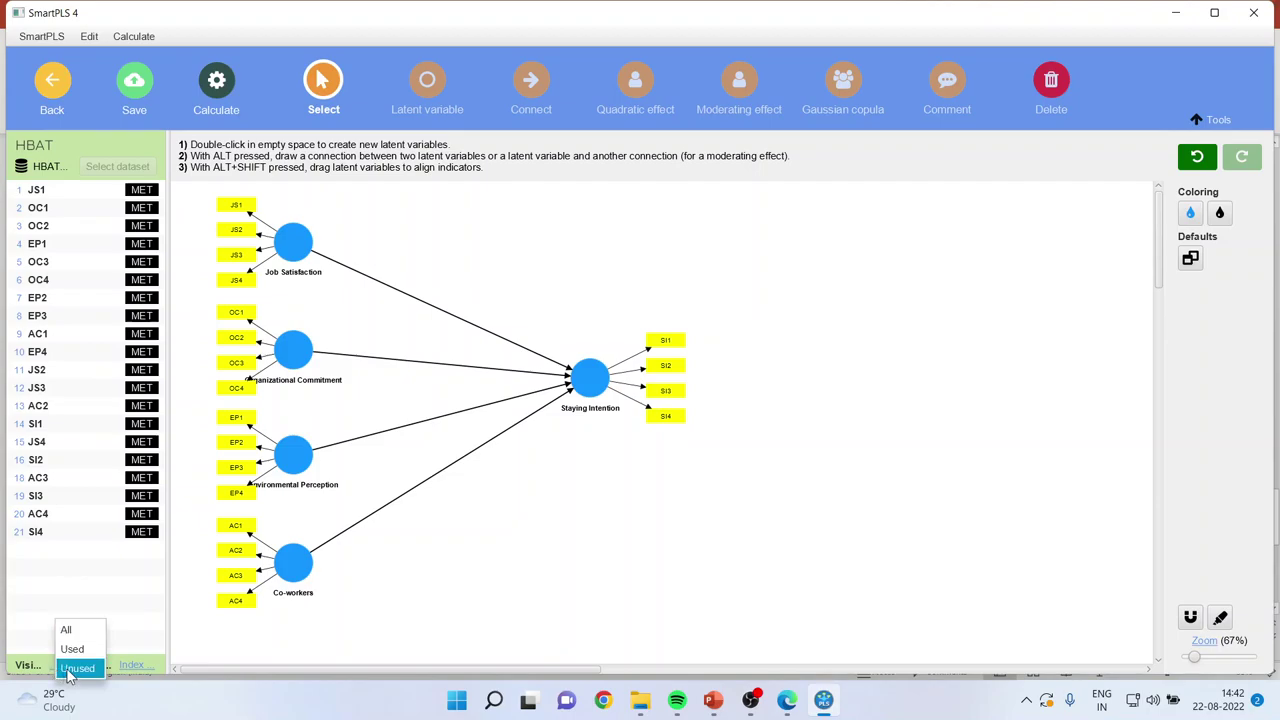
pyautogui.click(66, 667)
pyautogui.click(55, 665)
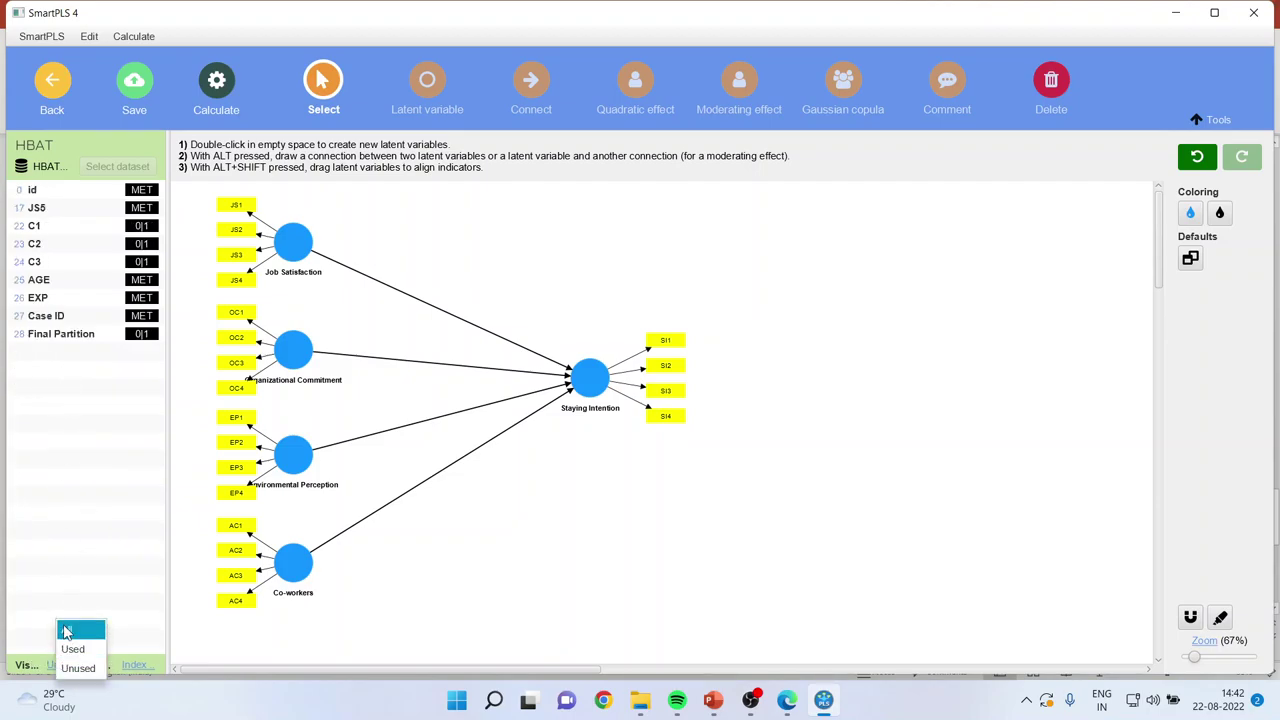
pyautogui.click(66, 633)
# Step: Leave the indicator sort order unchanged, select Staying Intention, and save the project
pyautogui.click(128, 666)
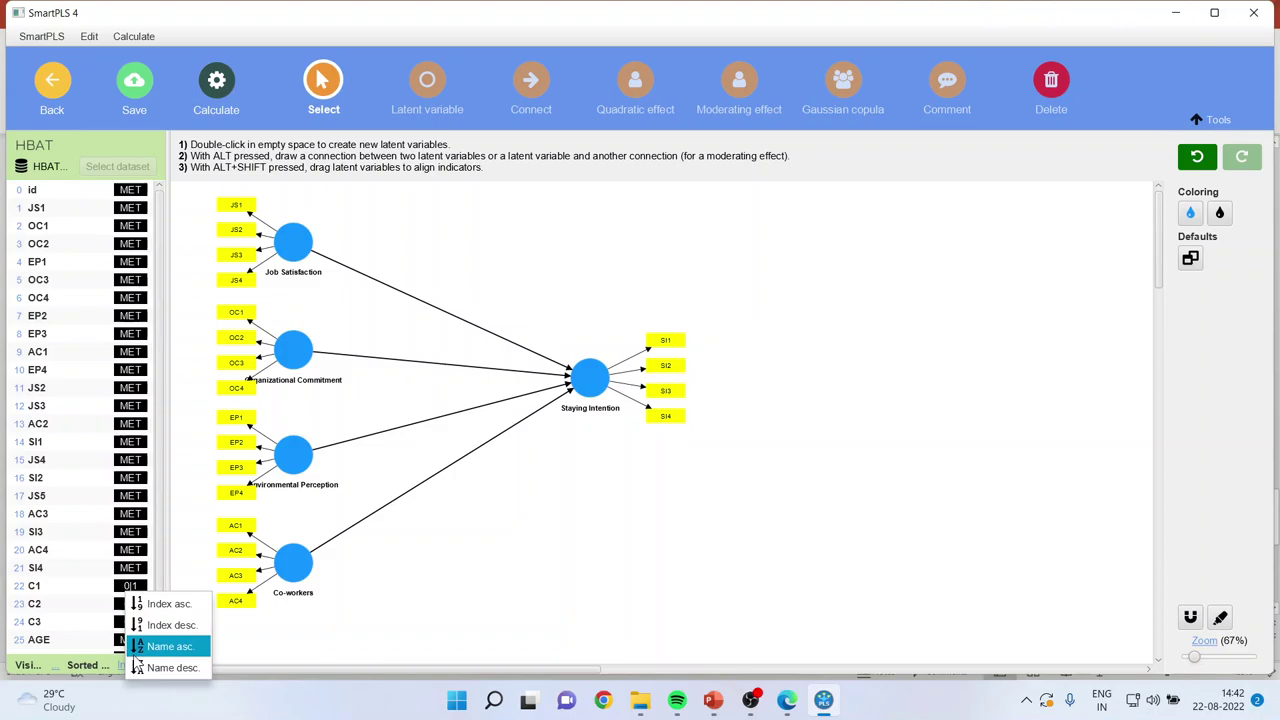
pyautogui.click(517, 617)
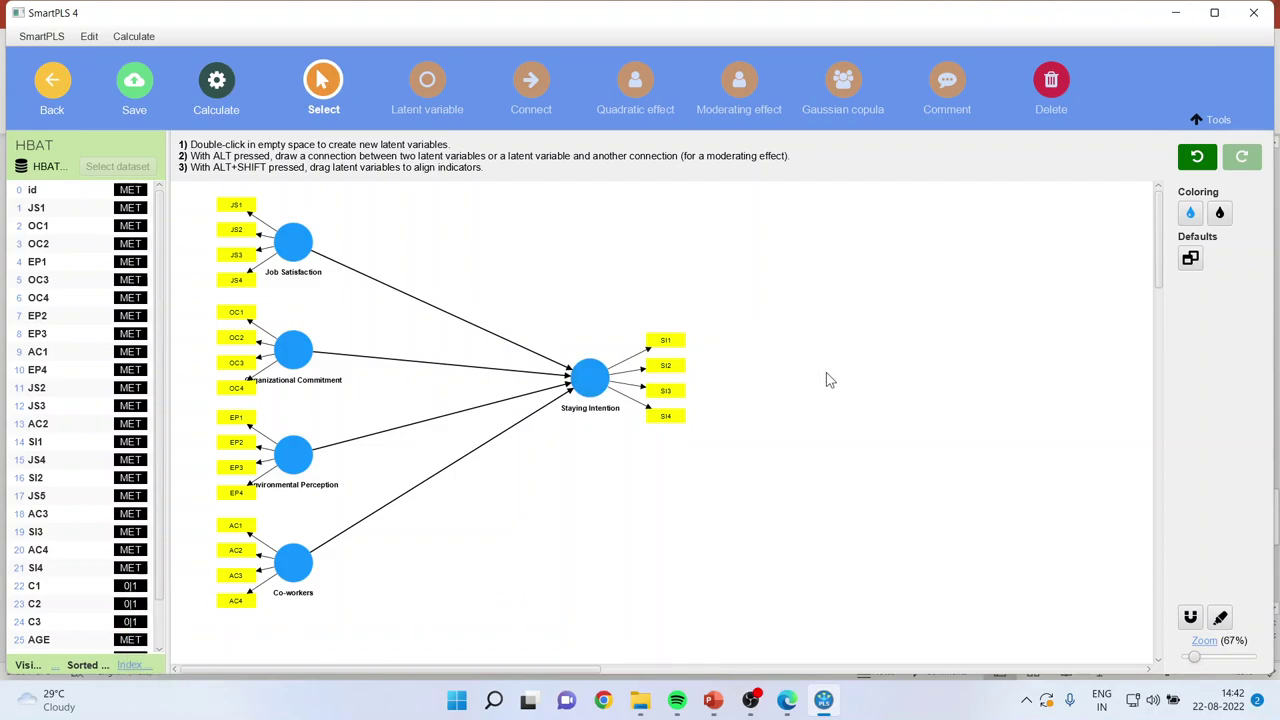
pyautogui.click(590, 377)
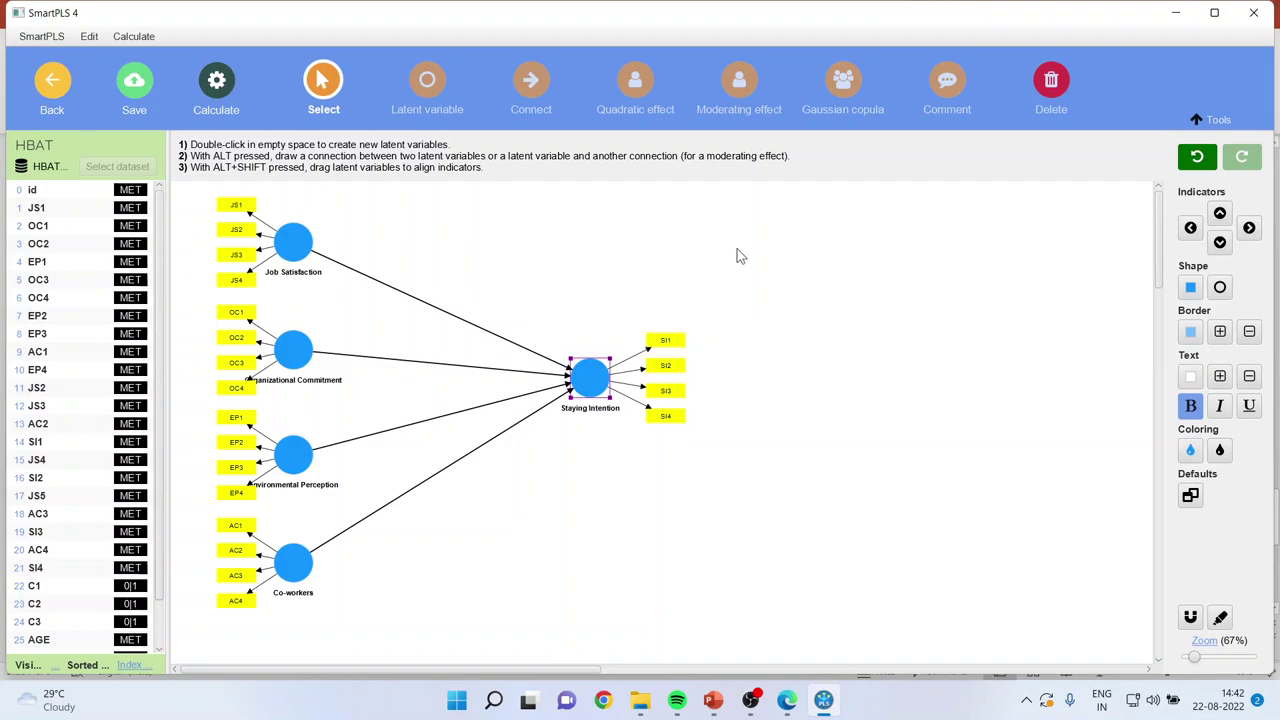
pyautogui.click(134, 88)
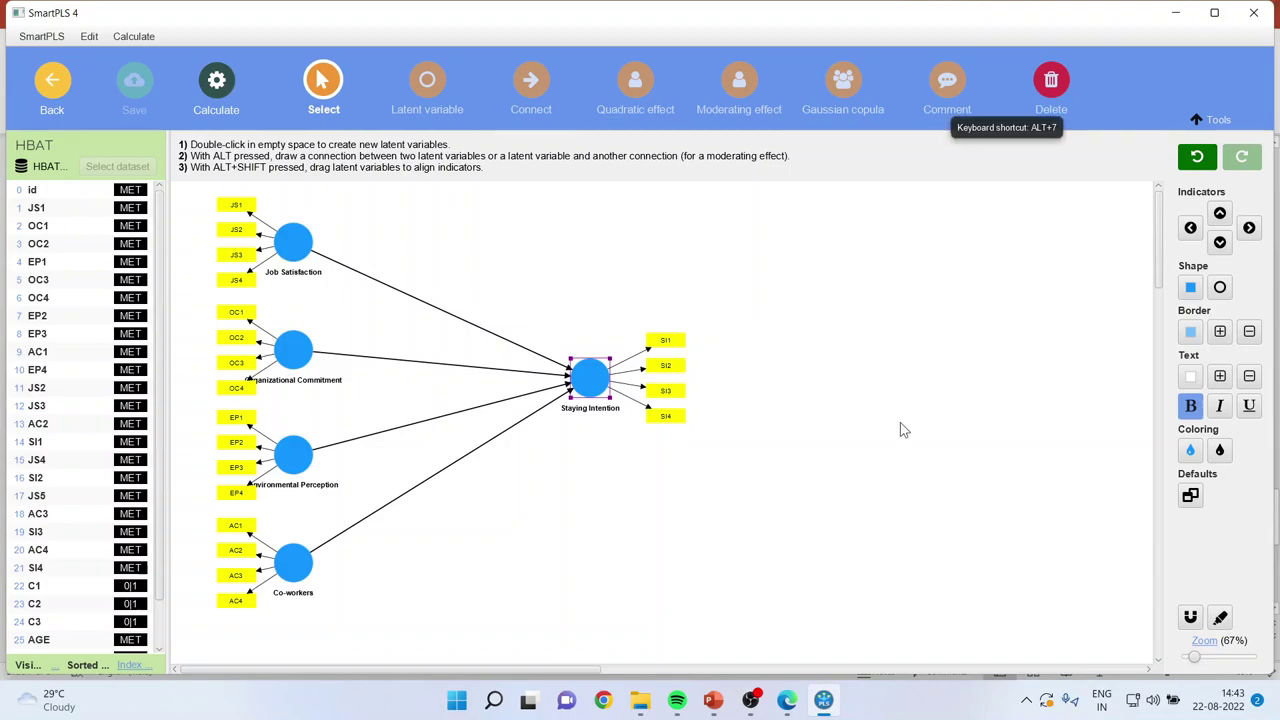
# Step: Switch to the '3. Model Construction in Smart PLS' presentation and scroll to slide 8
pyautogui.moveTo(713, 699)
pyautogui.click(737, 657)
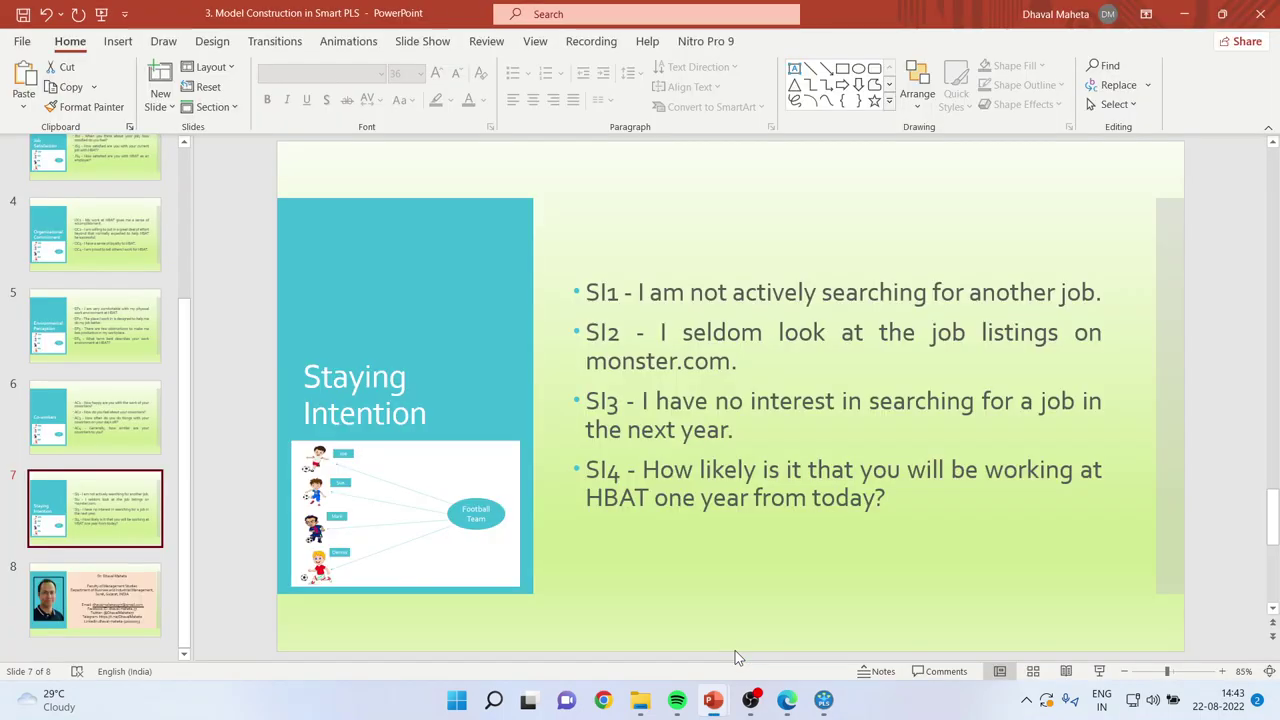
pyautogui.scroll(-1, 737, 655)
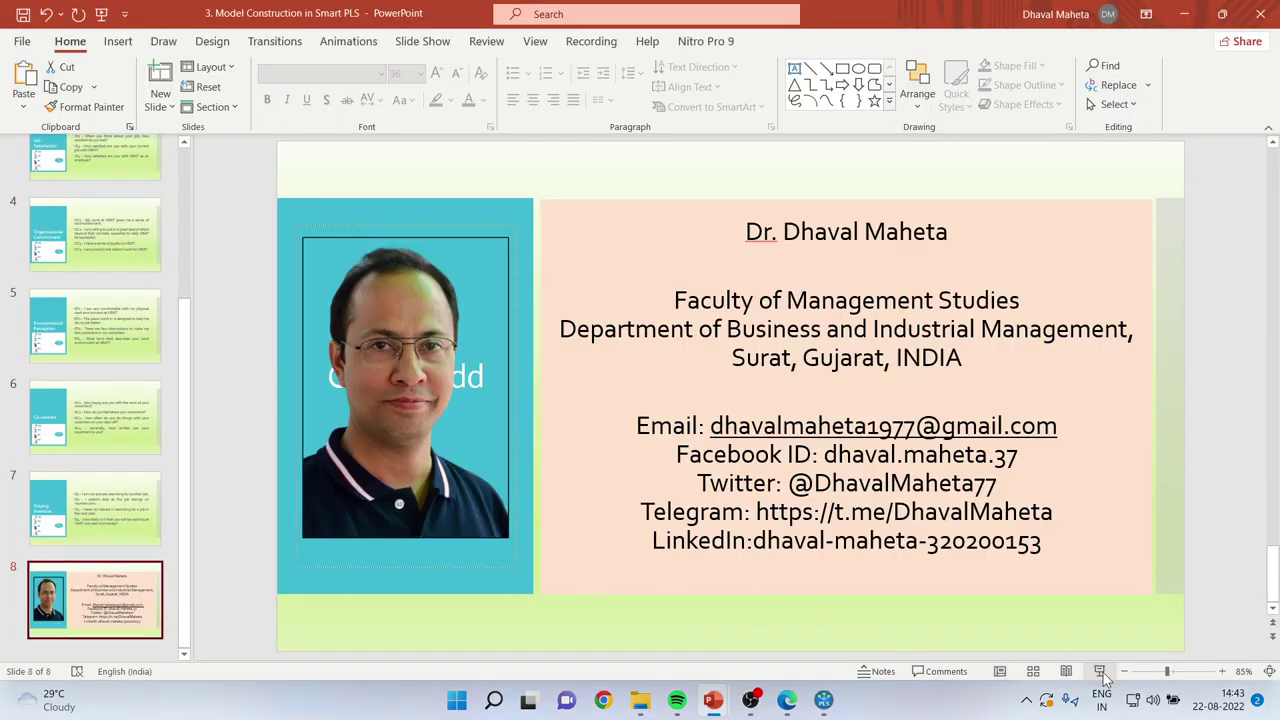